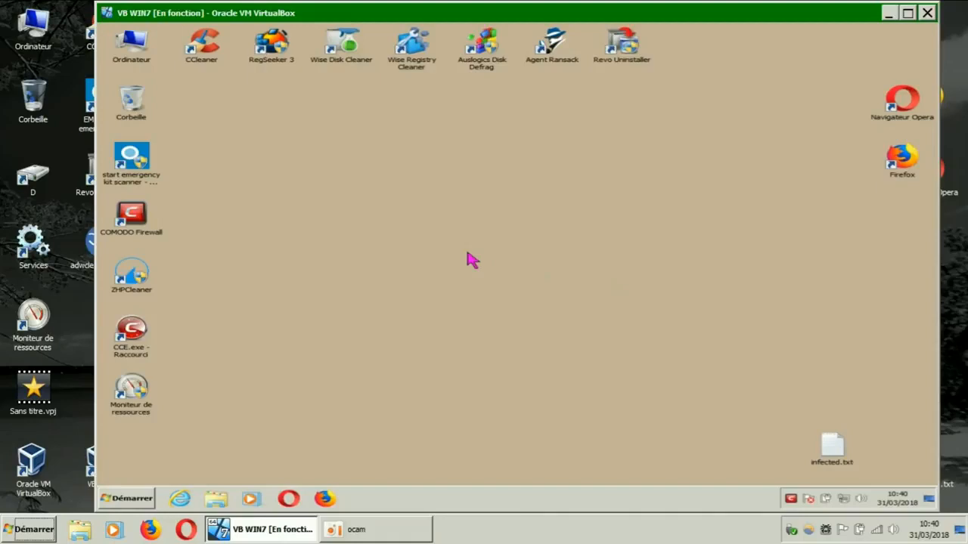
drag(579, 26, 590, 21)
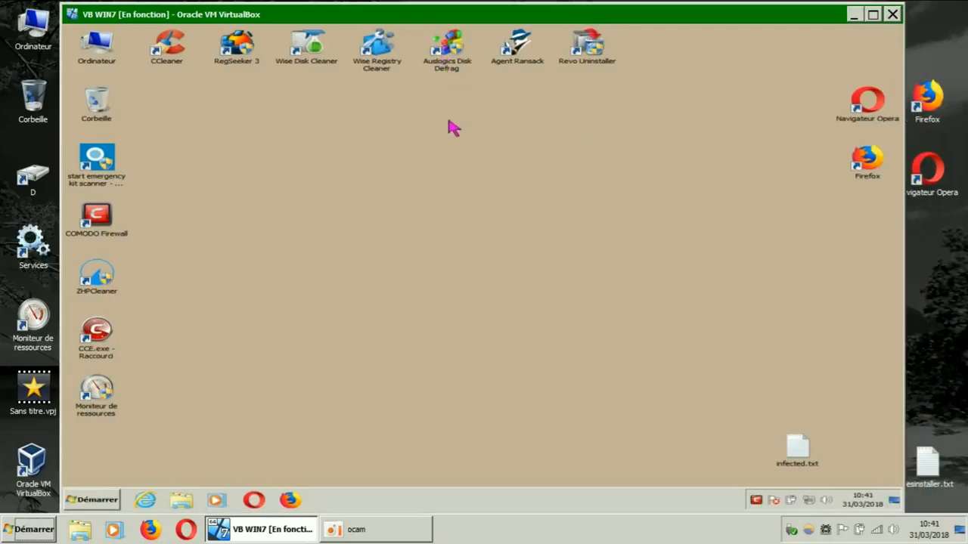
mouse_move(486, 14)
mouse_down()
mouse_move(507, 15)
mouse_move(495, 16)
mouse_up()
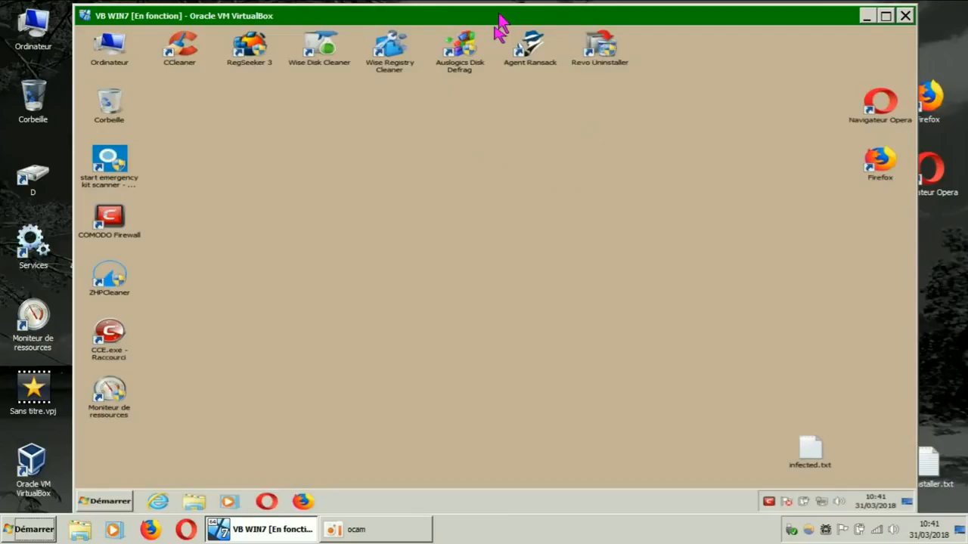
Open the file location of the Auslogics Disk Defrag shortcut and check the version details of DiskDefrag.exe.
right_click(461, 70)
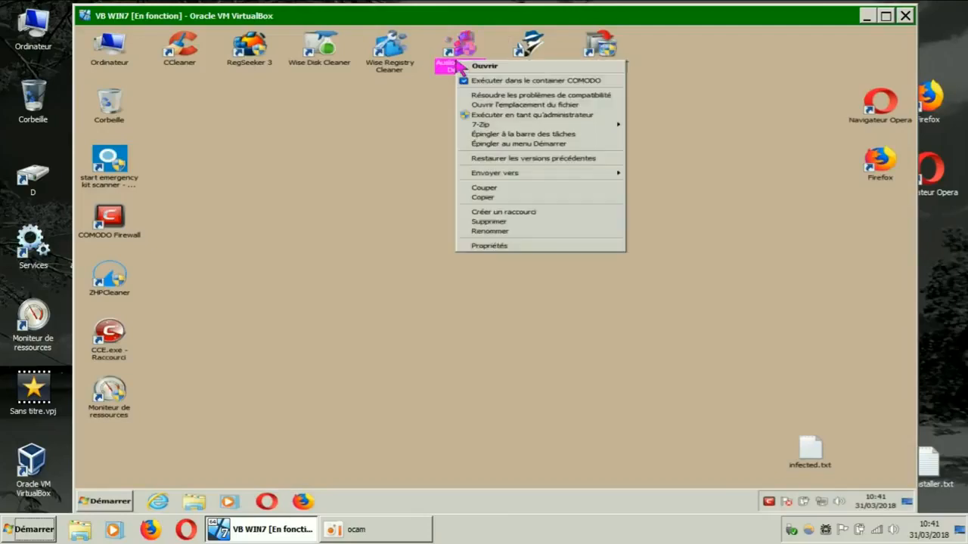
click(503, 105)
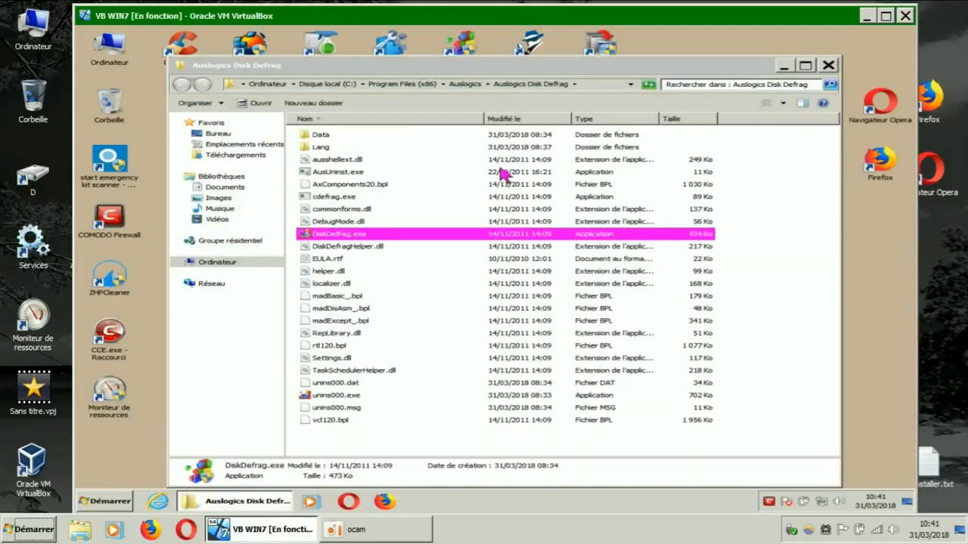
right_click(364, 234)
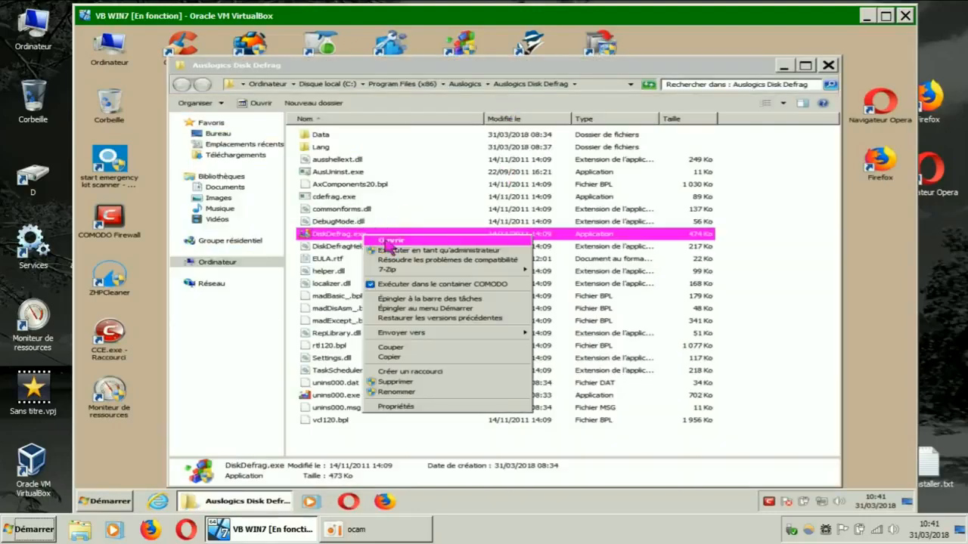
click(397, 408)
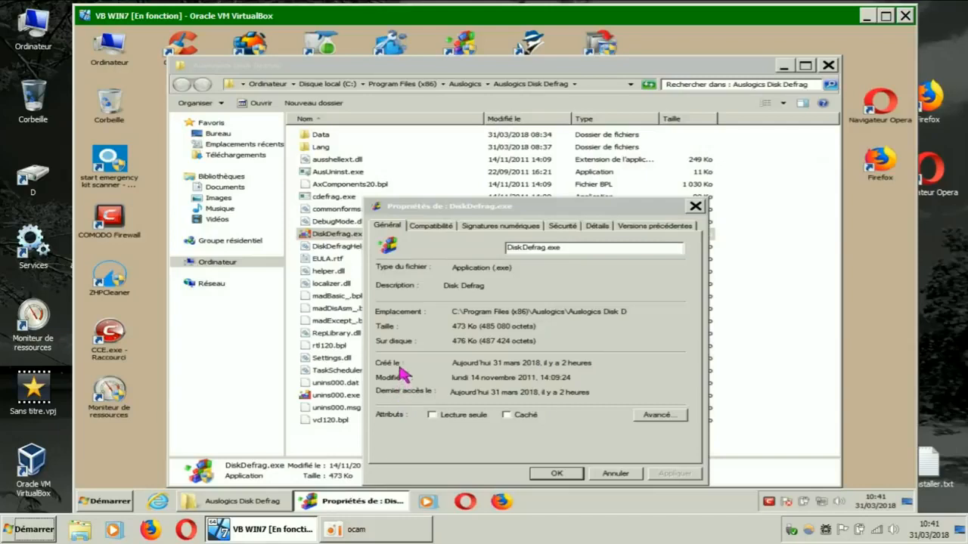
click(596, 227)
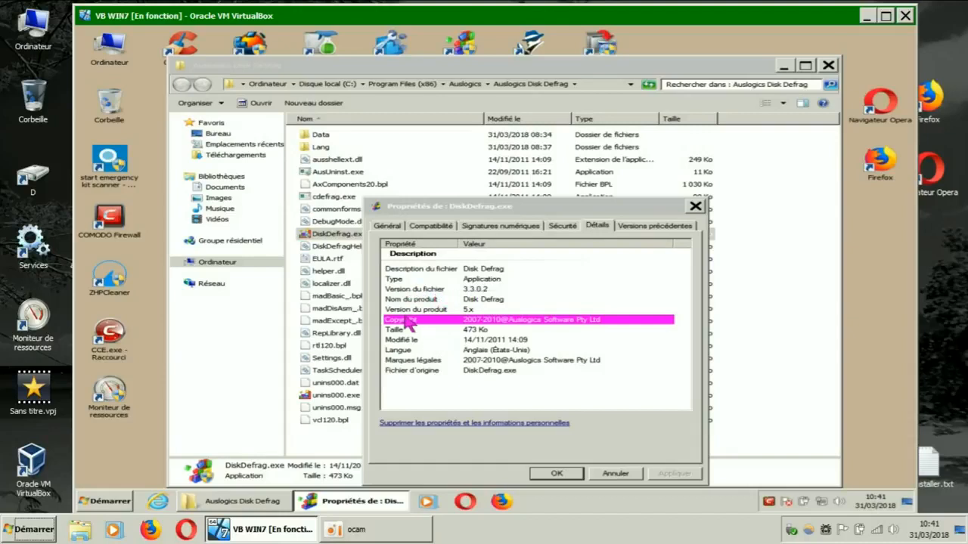
click(696, 207)
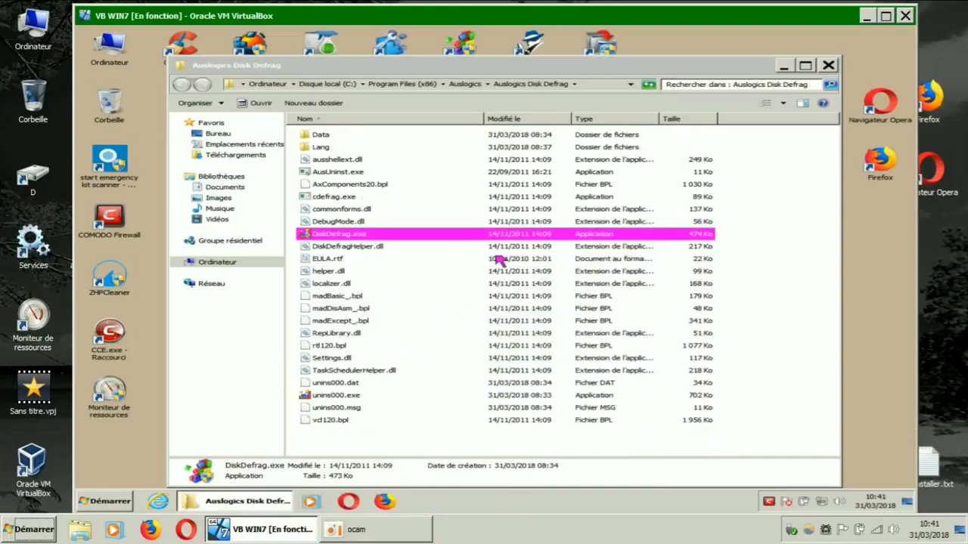
Check the version details of disk-defrag-setup.exe in the Téléchargements folder.
click(260, 155)
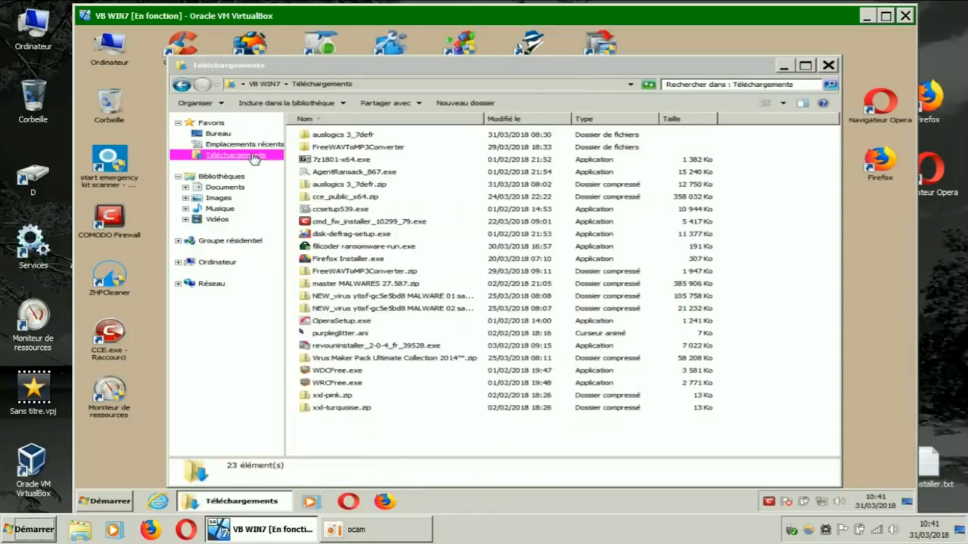
right_click(372, 237)
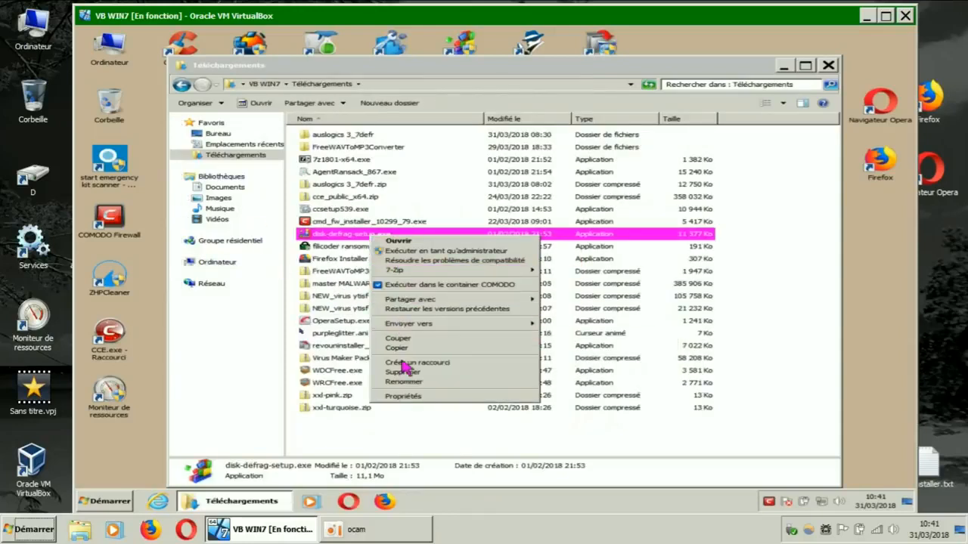
click(413, 398)
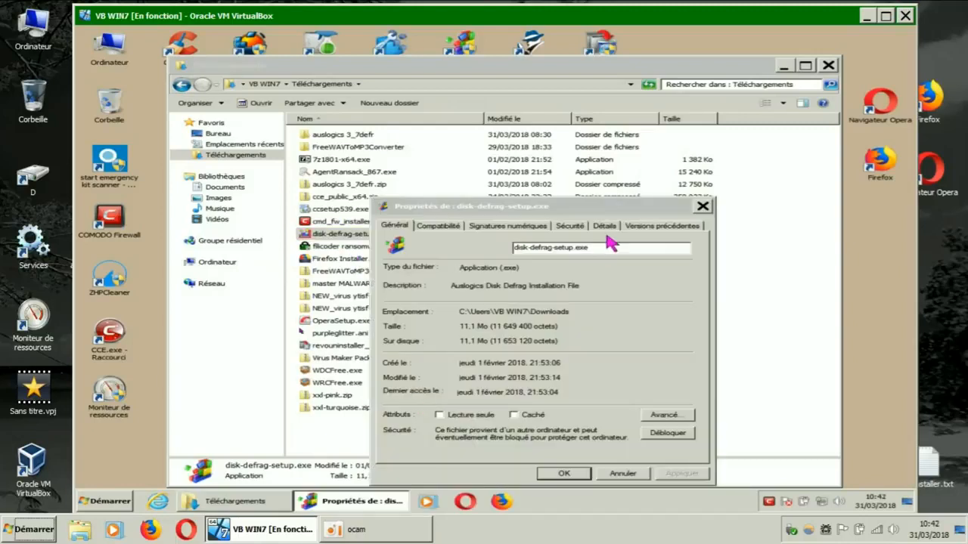
click(607, 226)
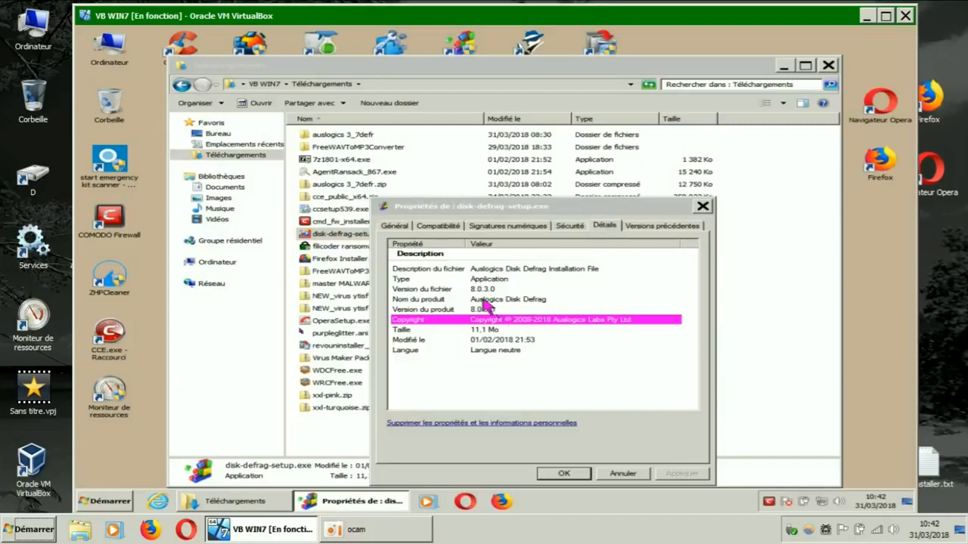
click(702, 206)
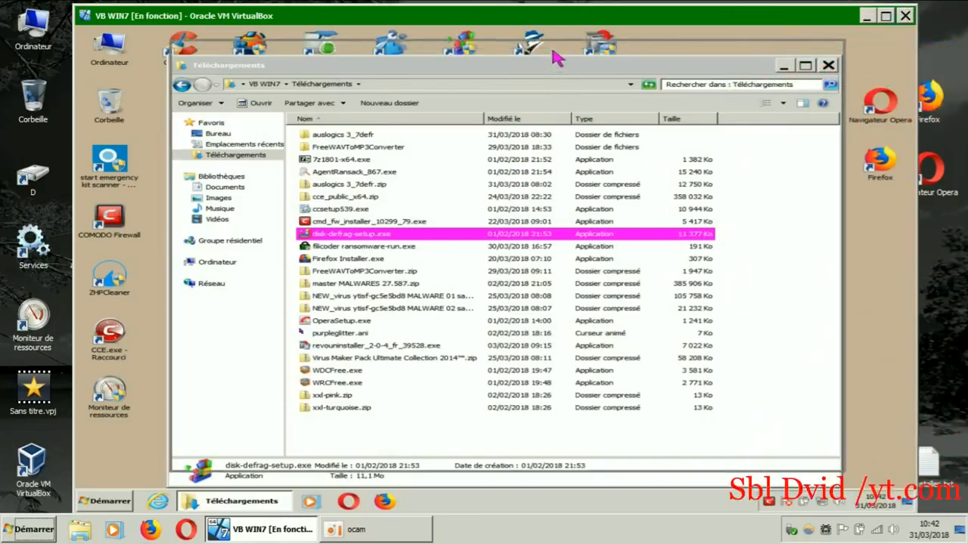
drag(554, 68, 557, 58)
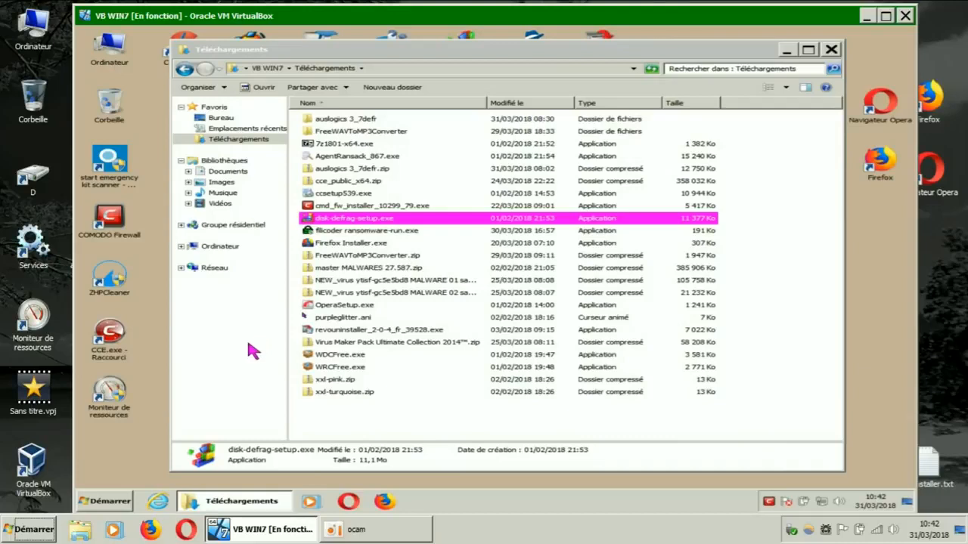
mouse_move(373, 220)
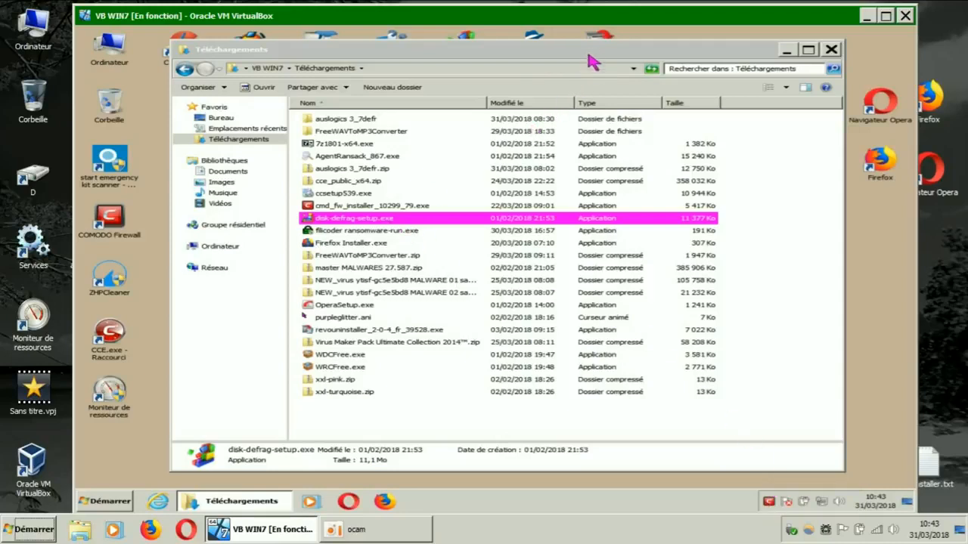
drag(591, 50, 564, 121)
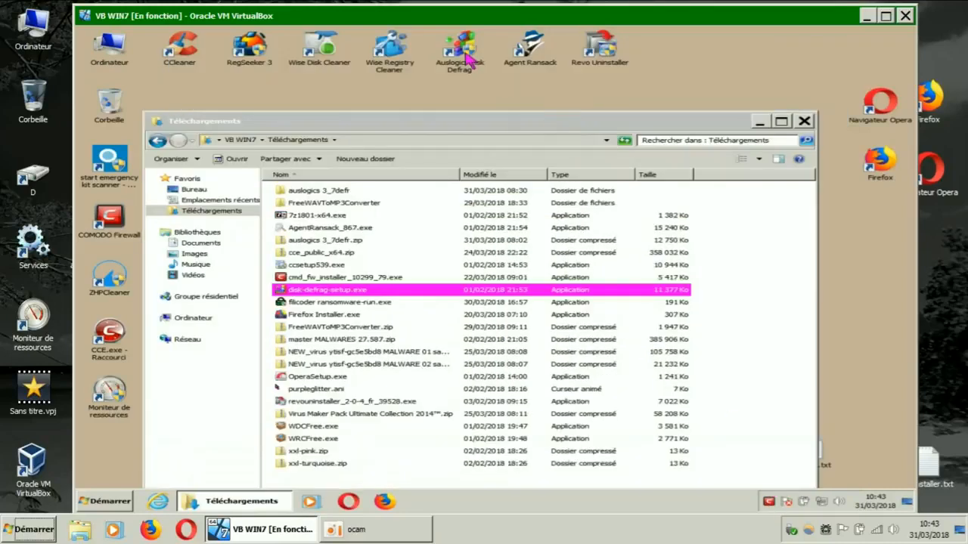
click(465, 57)
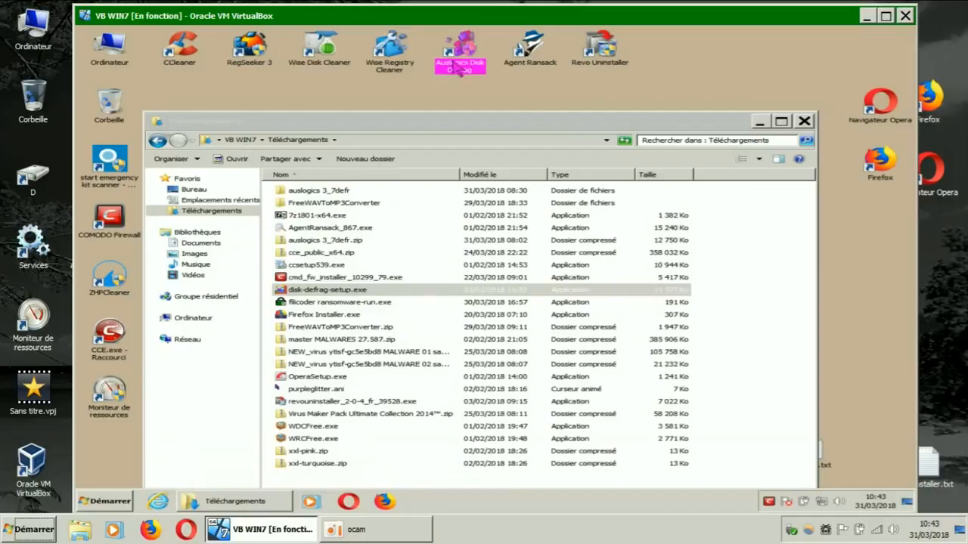
drag(501, 123, 515, 49)
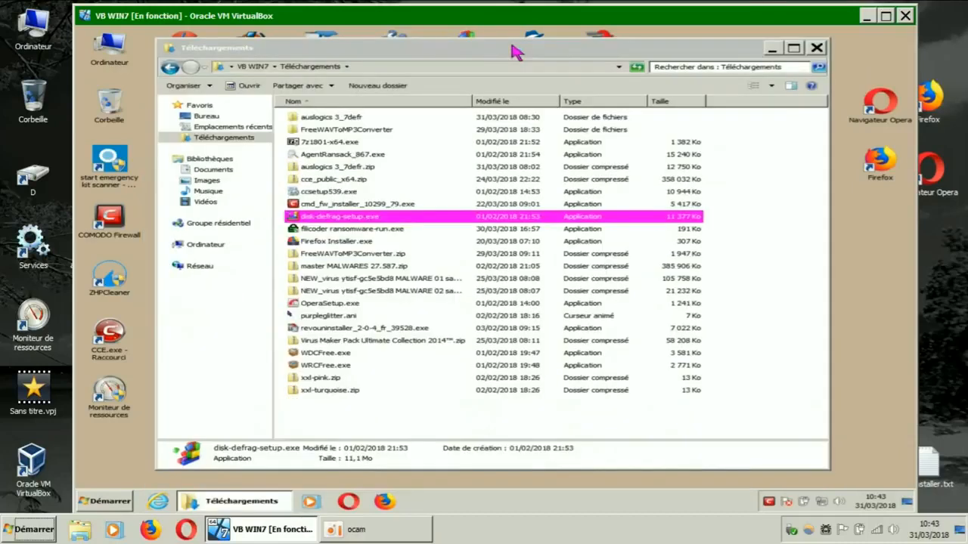
Run disk-defrag-setup.exe in the COMODO container, authorising the program and choosing virtual execution.
right_click(371, 218)
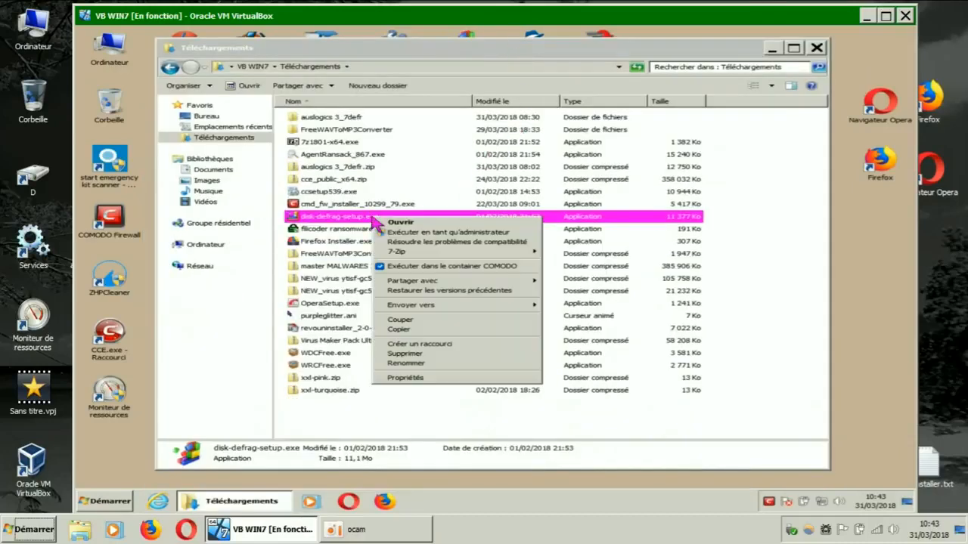
click(422, 268)
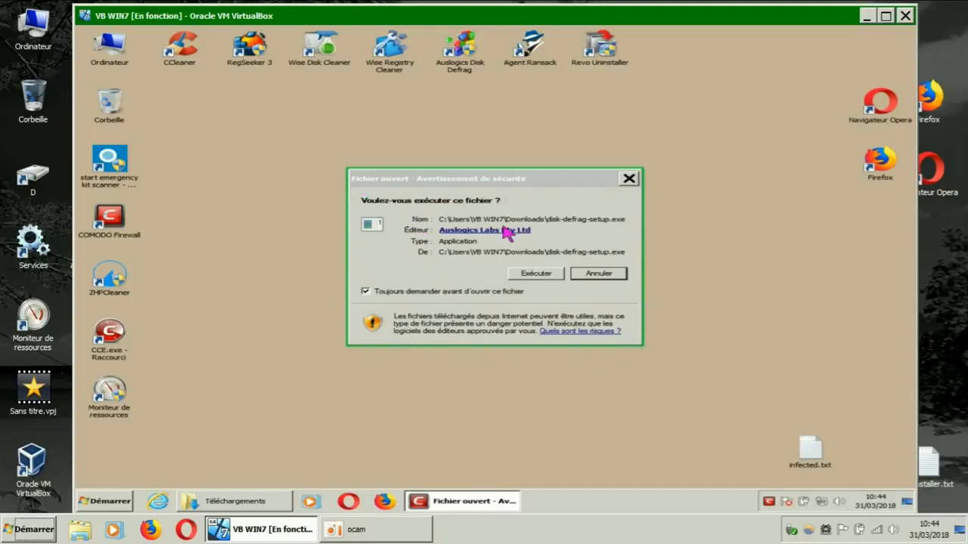
click(533, 274)
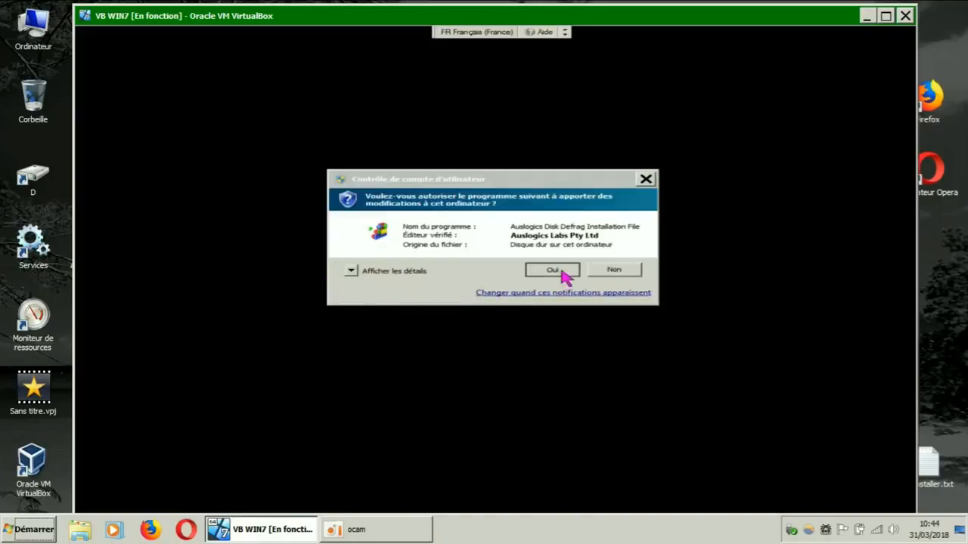
click(559, 272)
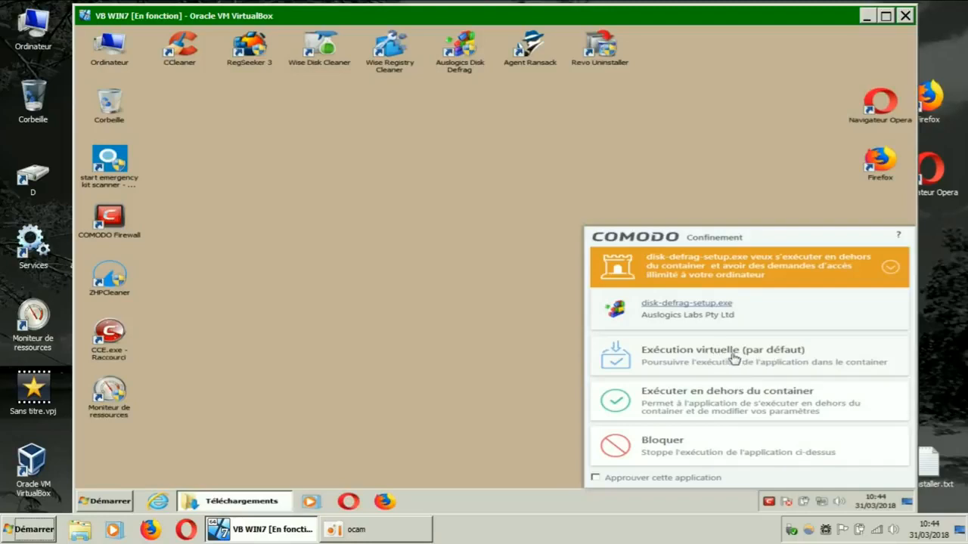
click(717, 352)
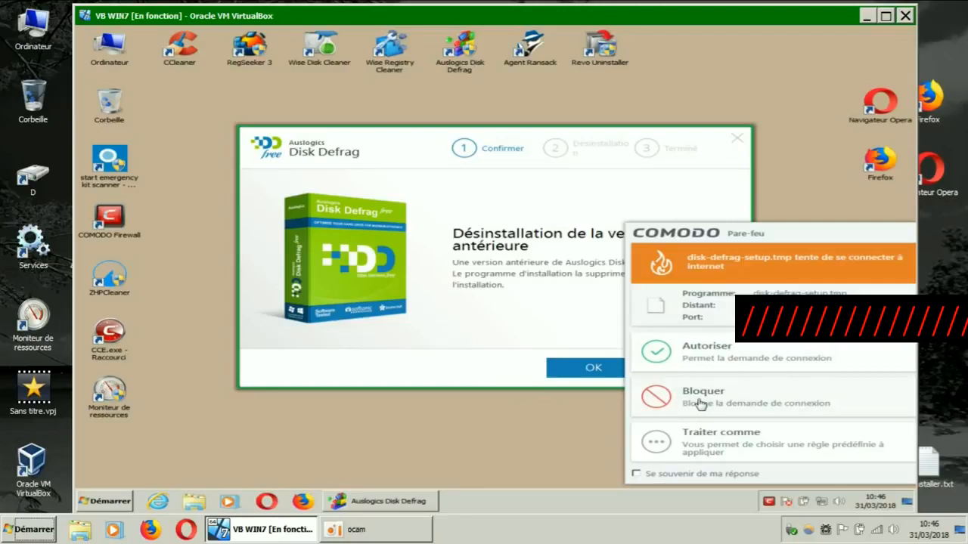
Block only the installer's internet connection and accept removal of the earlier Disk Defrag version, without quitting the installation.
click(701, 401)
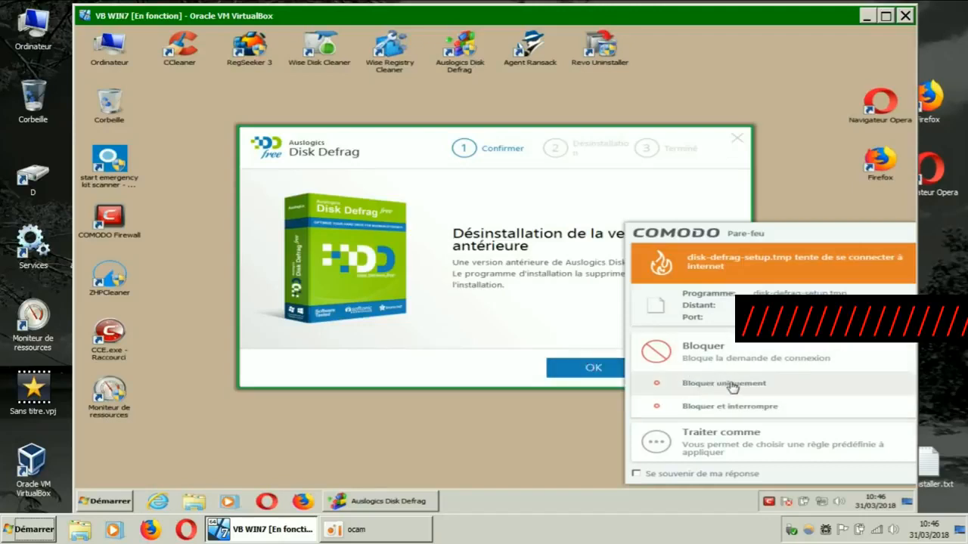
click(731, 387)
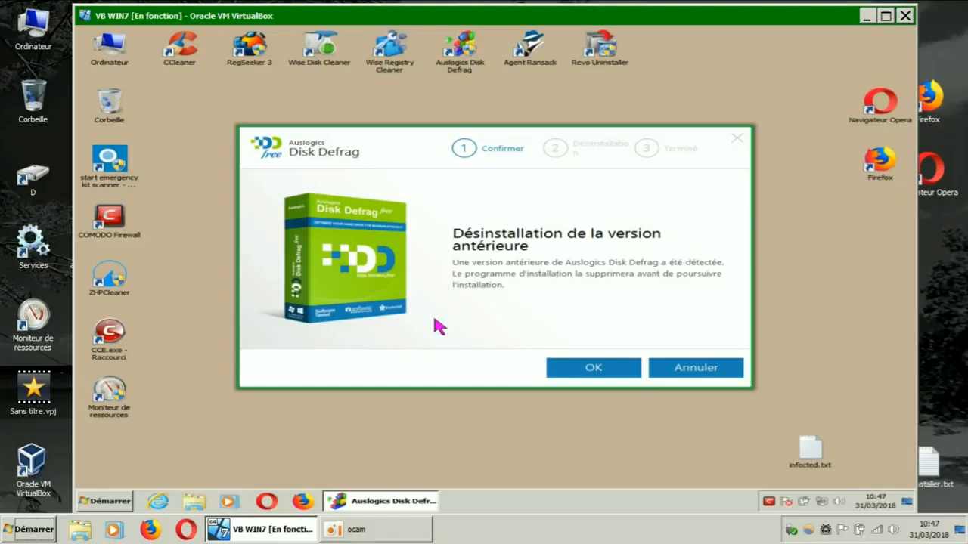
click(583, 370)
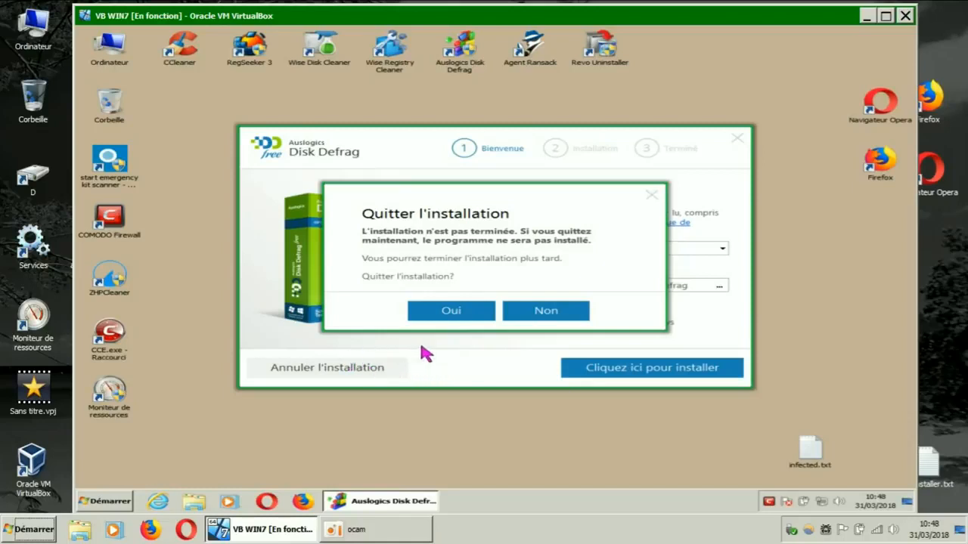
click(544, 311)
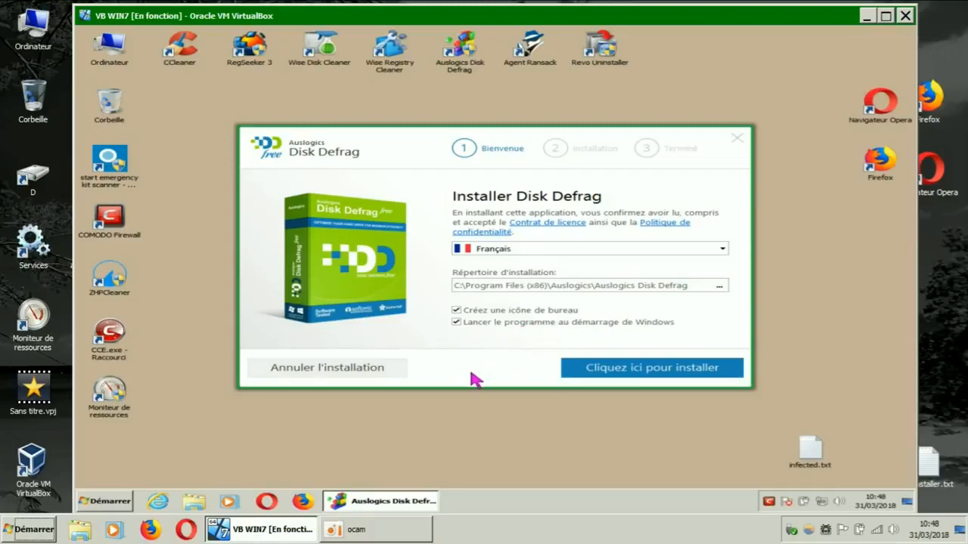
Install Disk Defrag in French with the default options, refusing the BoostSpeed, Driver Updater and Yahoo offers.
click(603, 369)
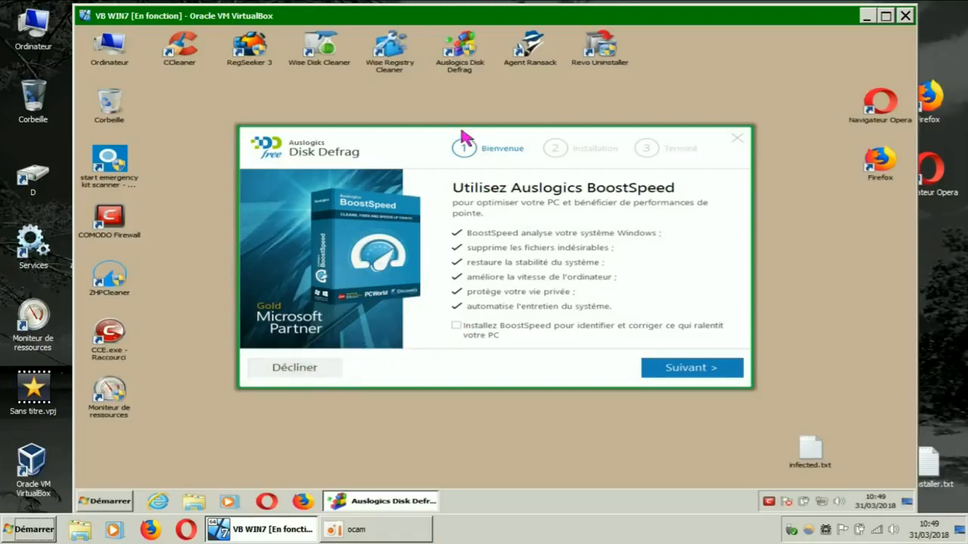
click(324, 372)
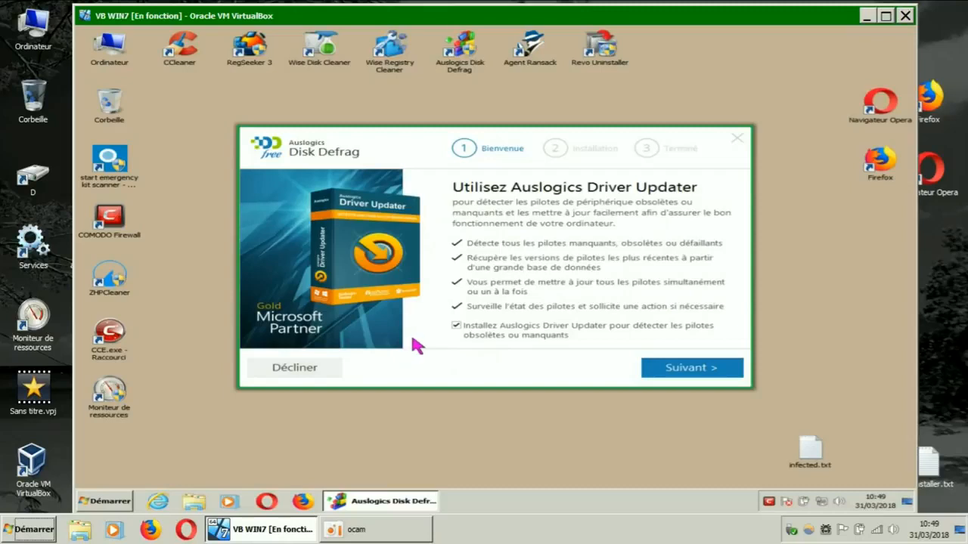
click(456, 327)
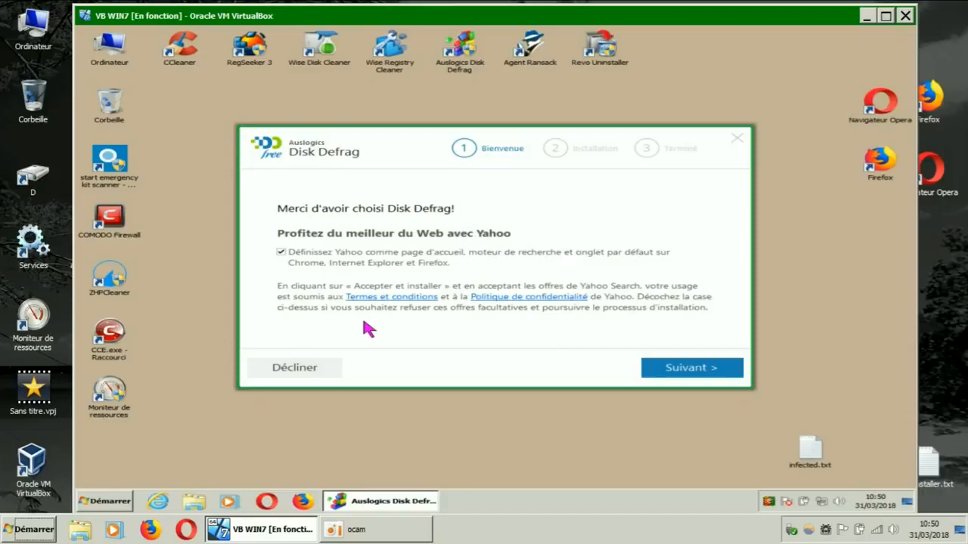
click(281, 253)
click(313, 371)
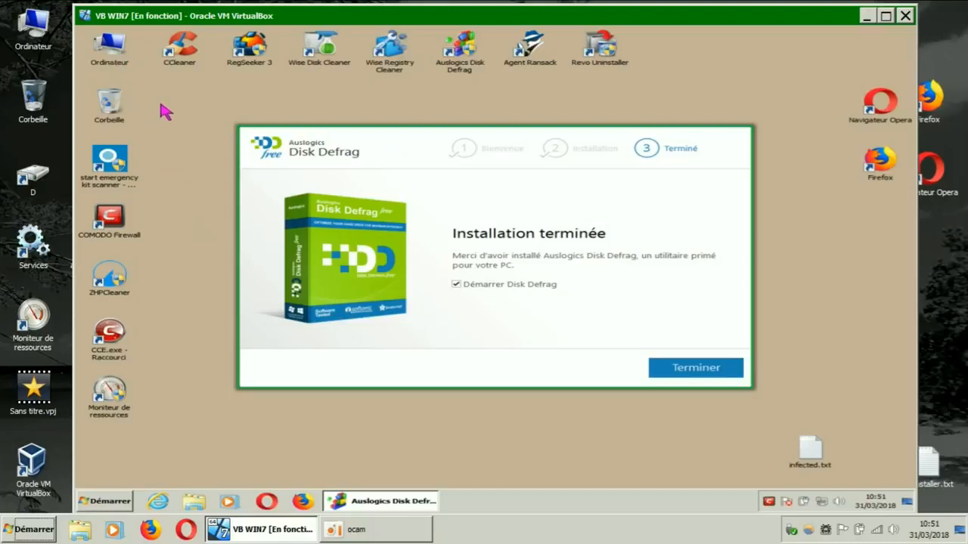
Check the version details of DiskDefrag.exe in C:\Program Files (x86)\Auslogics\Auslogics Disk Defrag on the real system.
double_click(120, 62)
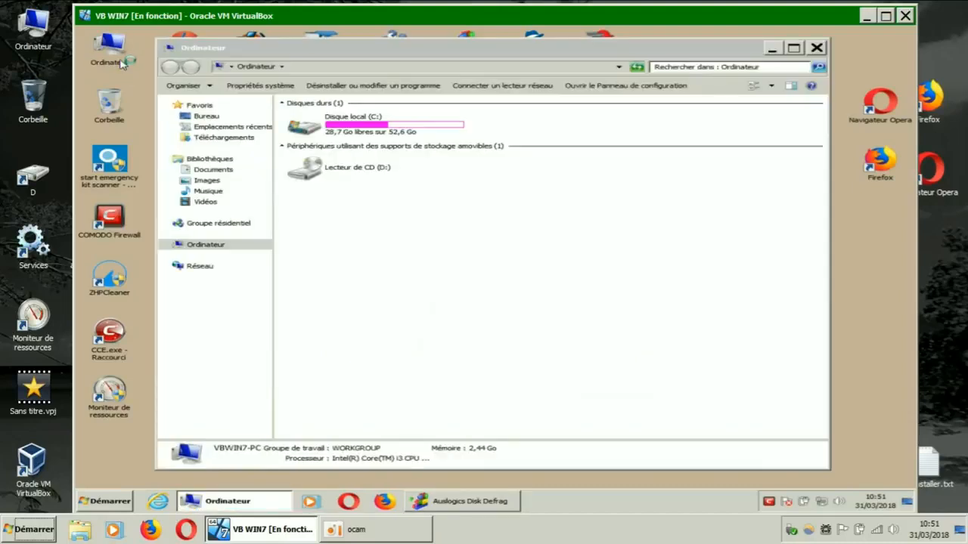
double_click(348, 127)
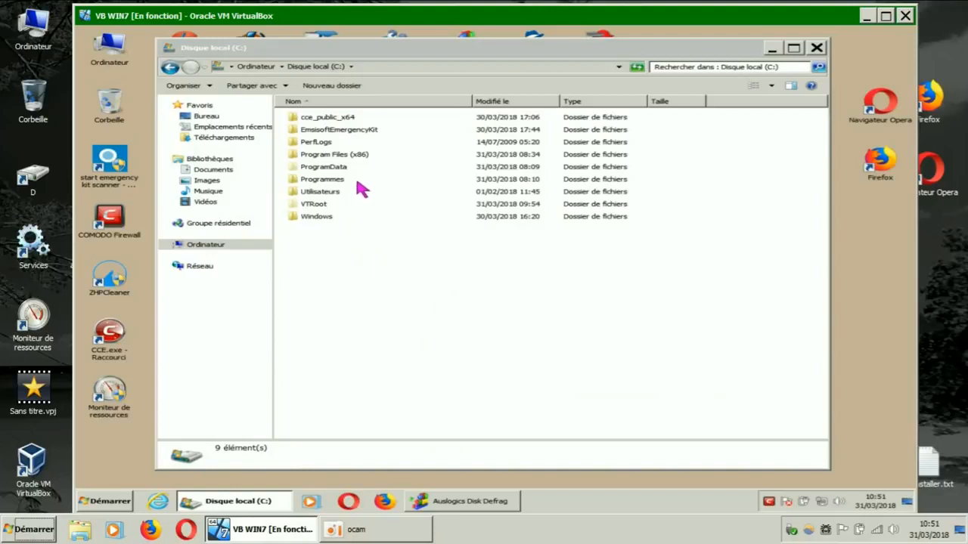
double_click(333, 154)
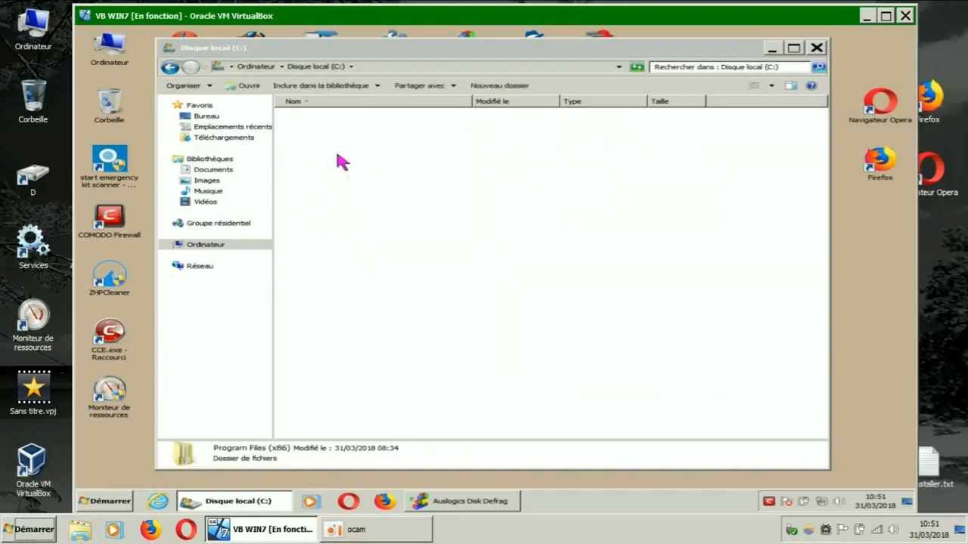
double_click(322, 119)
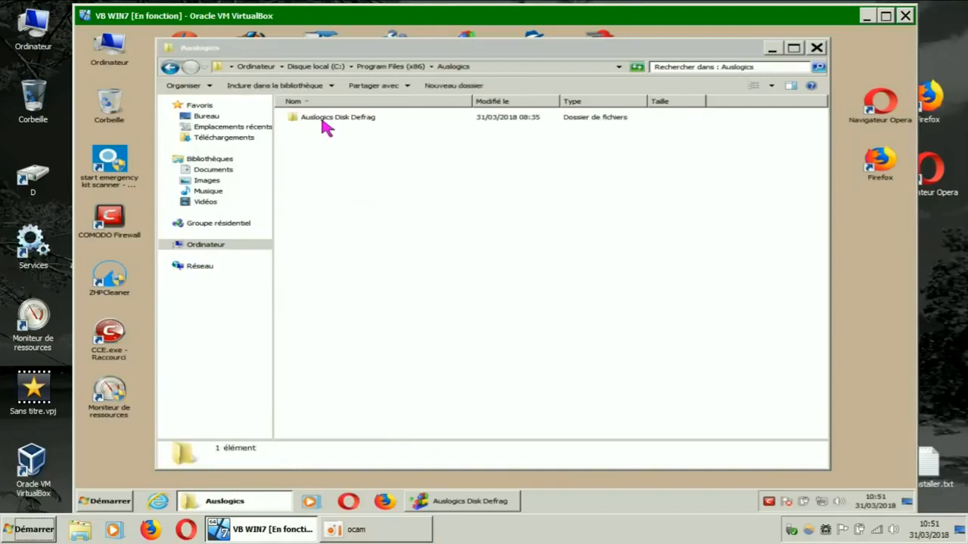
double_click(347, 119)
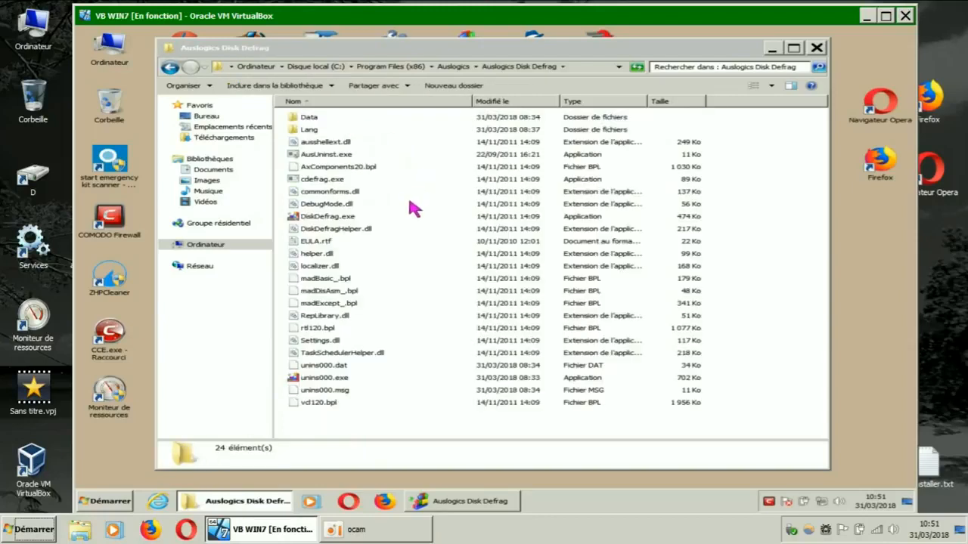
right_click(347, 220)
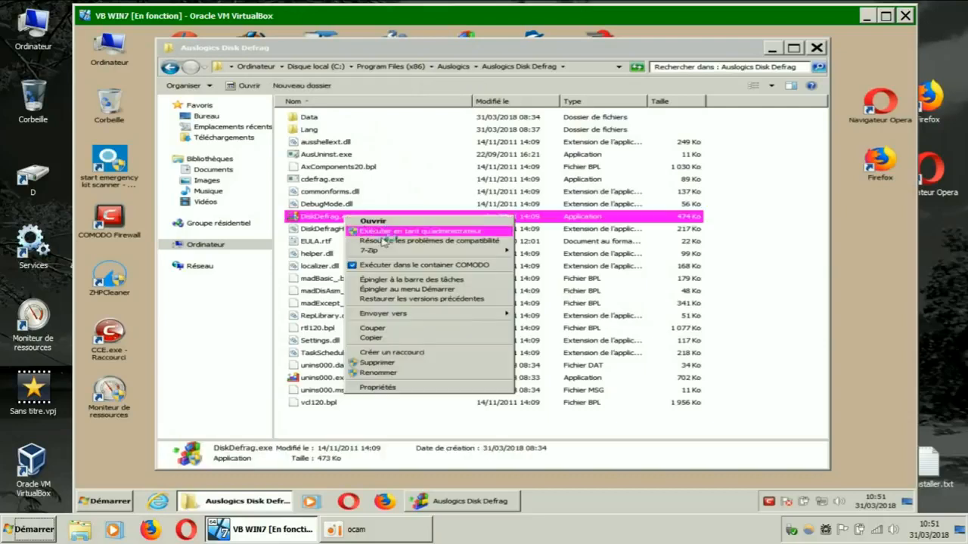
click(390, 385)
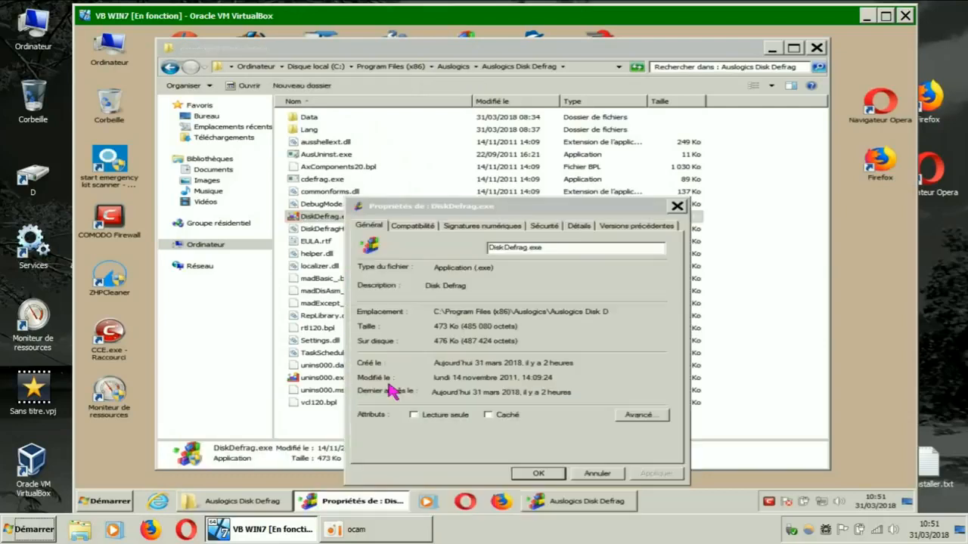
click(579, 227)
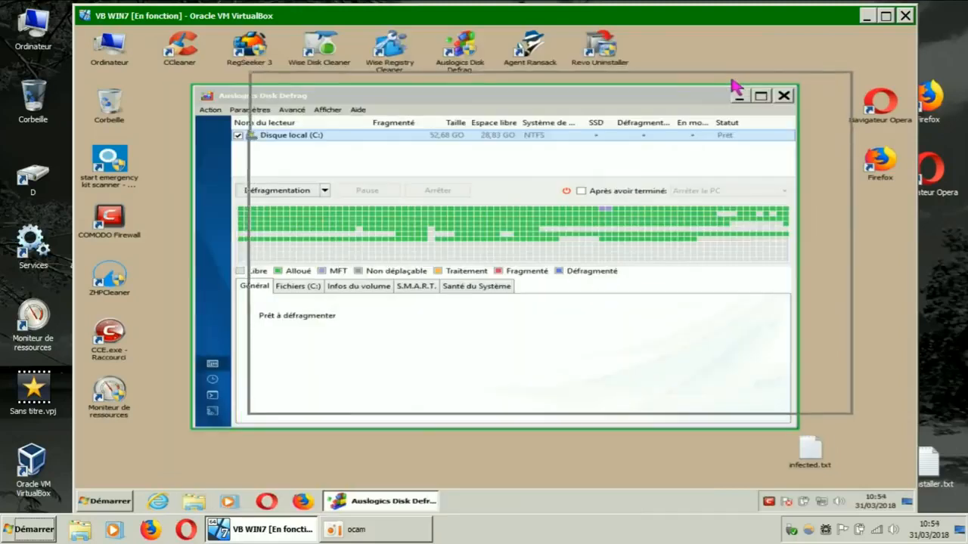
Move the Disk Defrag window aside and browse to C:\VTRoot\HarddiskVolume2\Program Files (x86)\Auslogics\Auslogics Disk Defrag.
drag(734, 91, 762, 80)
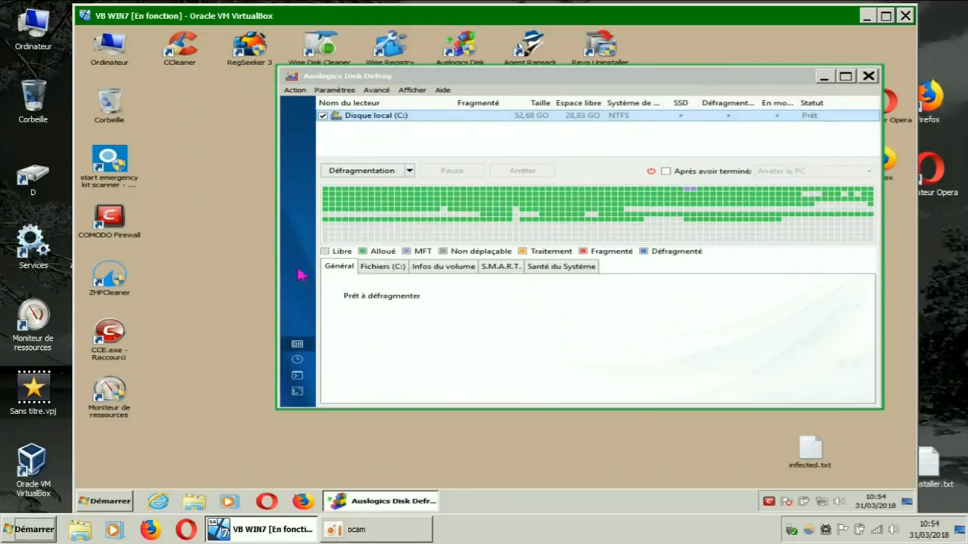
double_click(106, 57)
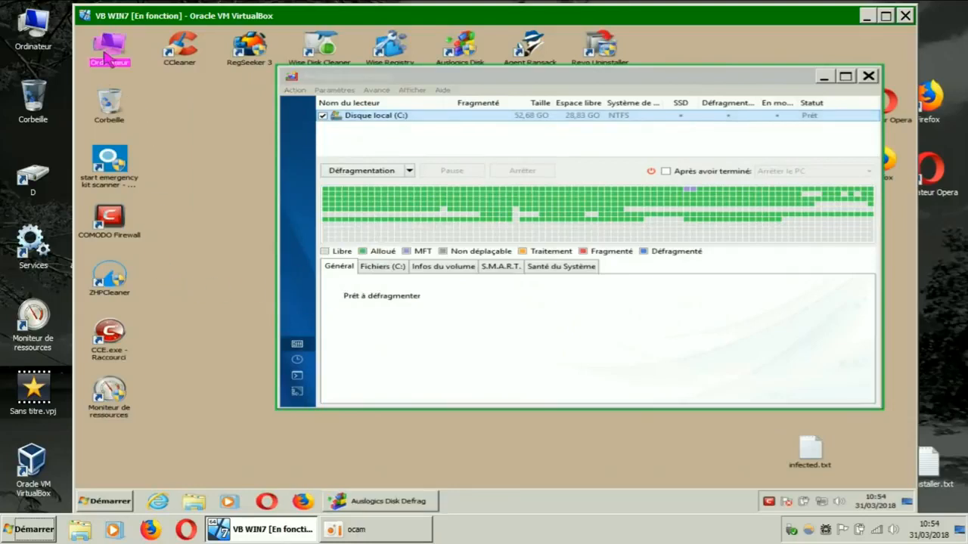
double_click(347, 132)
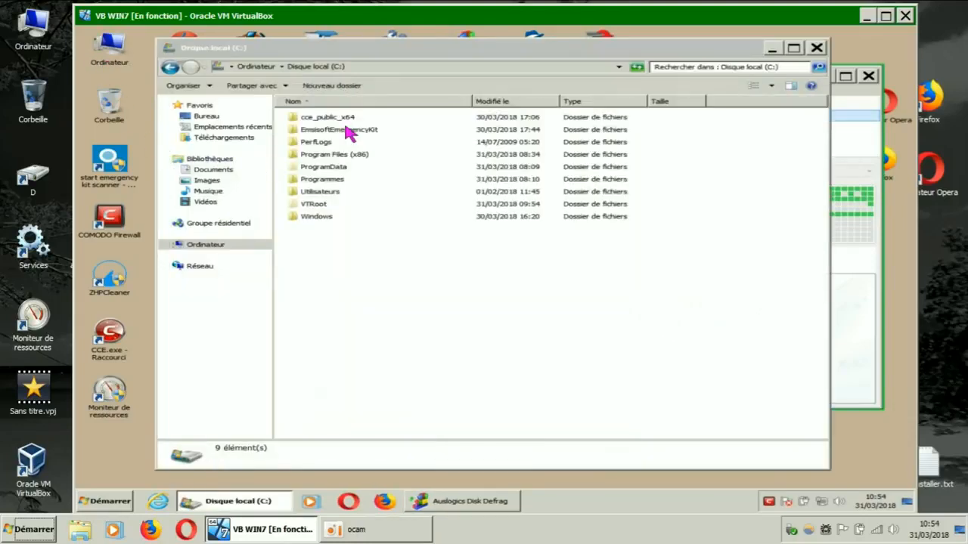
mouse_move(314, 211)
double_click(310, 206)
click(317, 119)
double_click(317, 118)
double_click(337, 118)
double_click(318, 121)
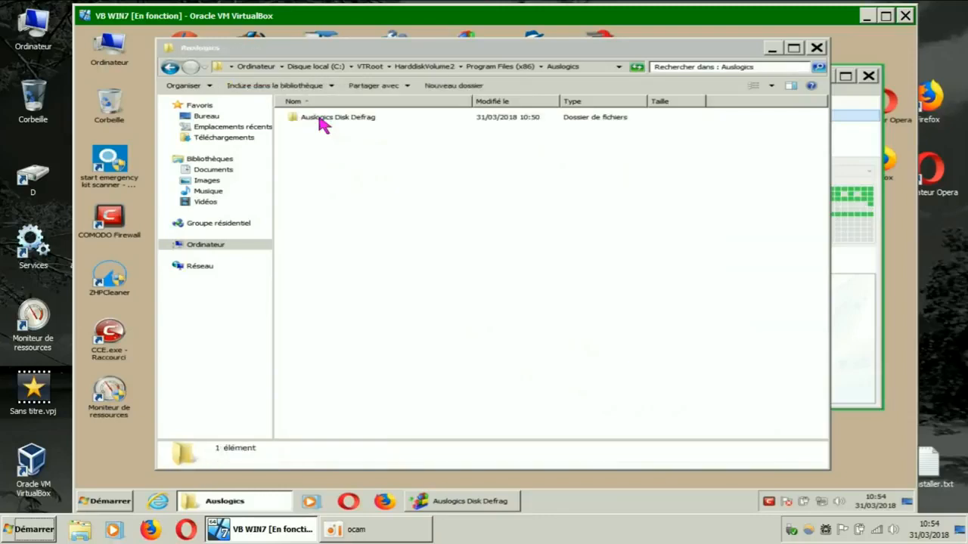
double_click(318, 121)
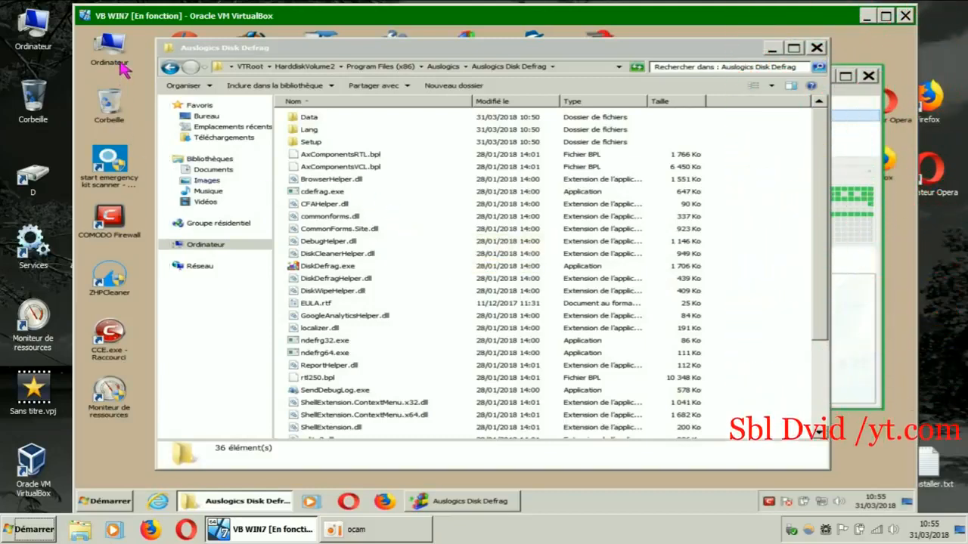
Reopen the container's Auslogics Disk Defrag folder from its parent folders and delete SendDebugLog.exe to the Recycle Bin.
click(170, 67)
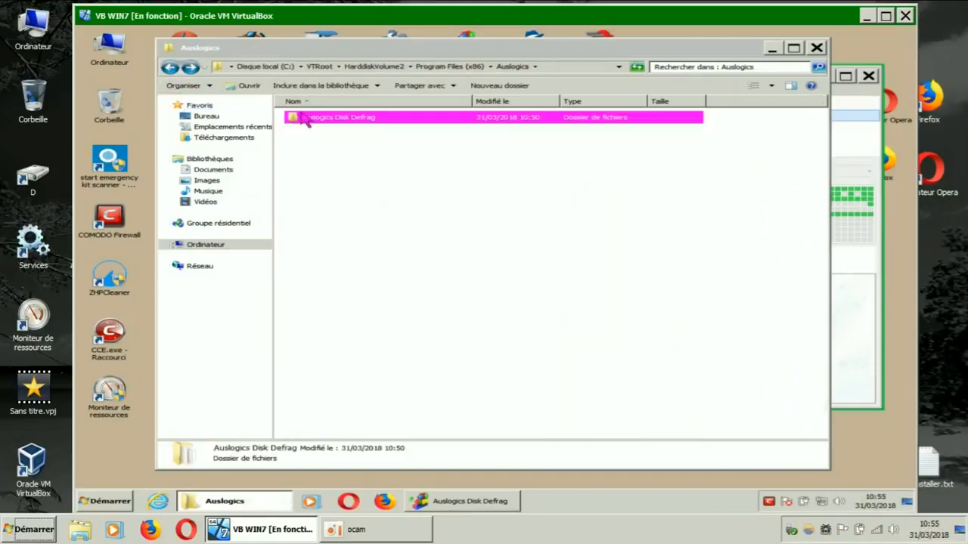
click(172, 69)
double_click(311, 119)
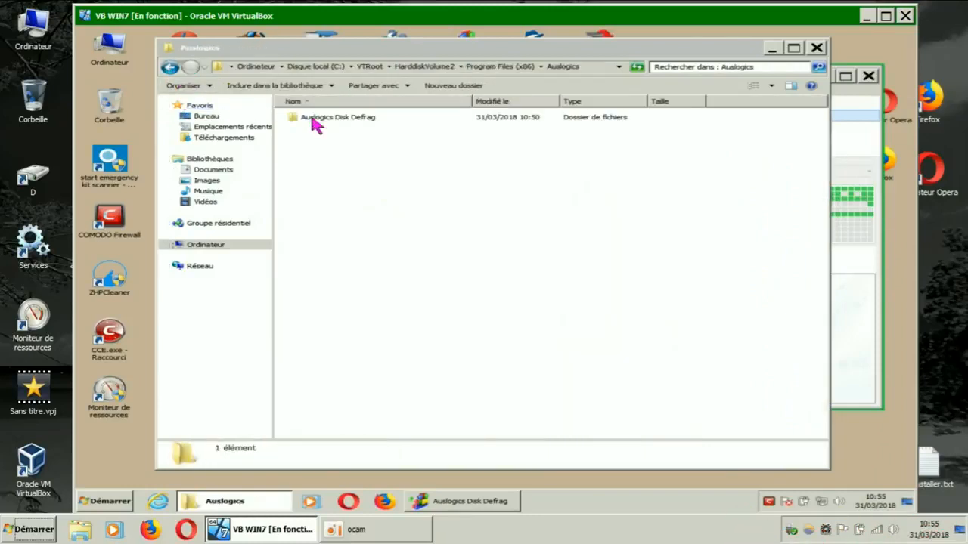
double_click(340, 123)
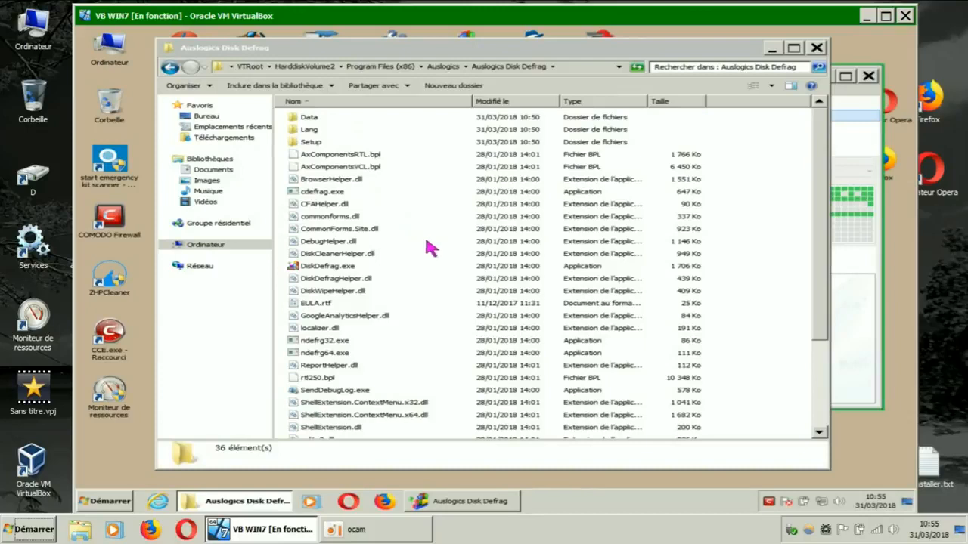
drag(821, 320, 823, 351)
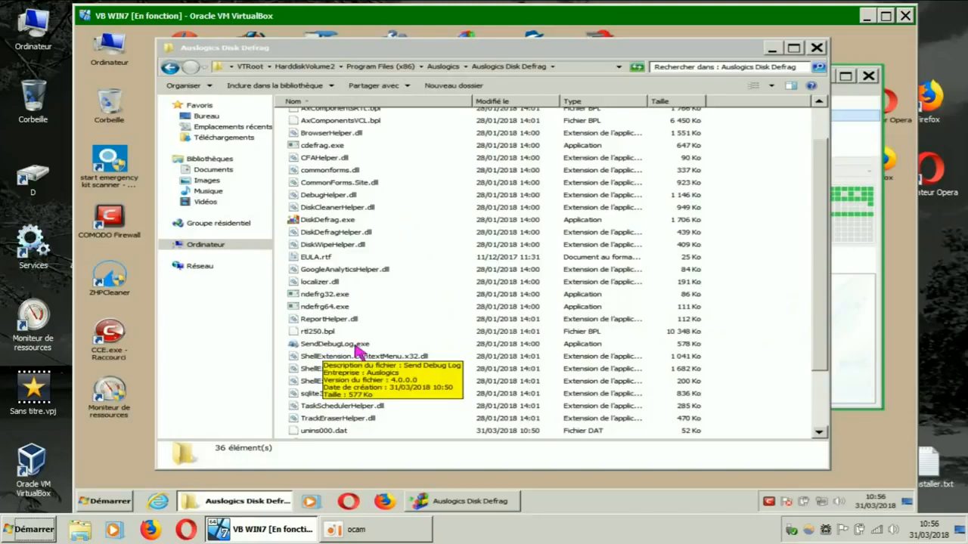
right_click(342, 350)
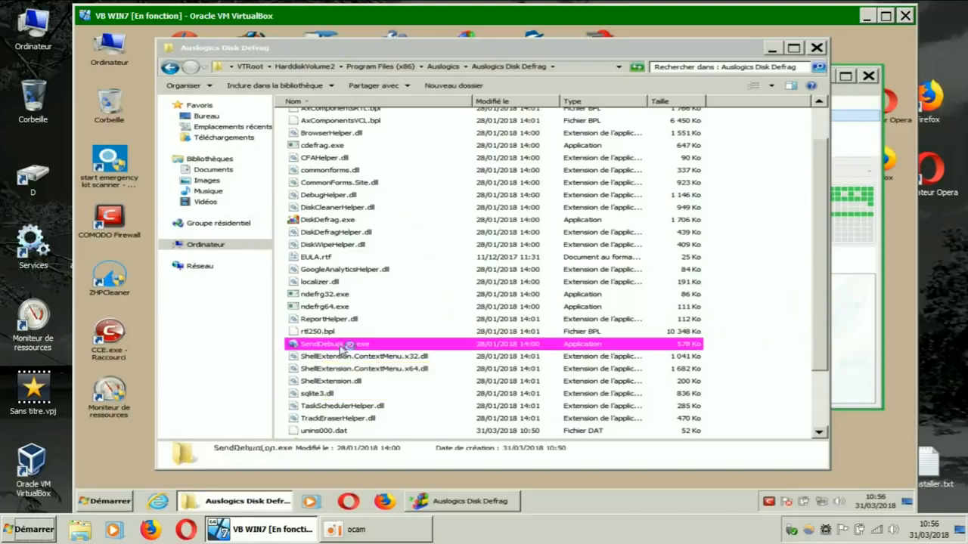
click(376, 313)
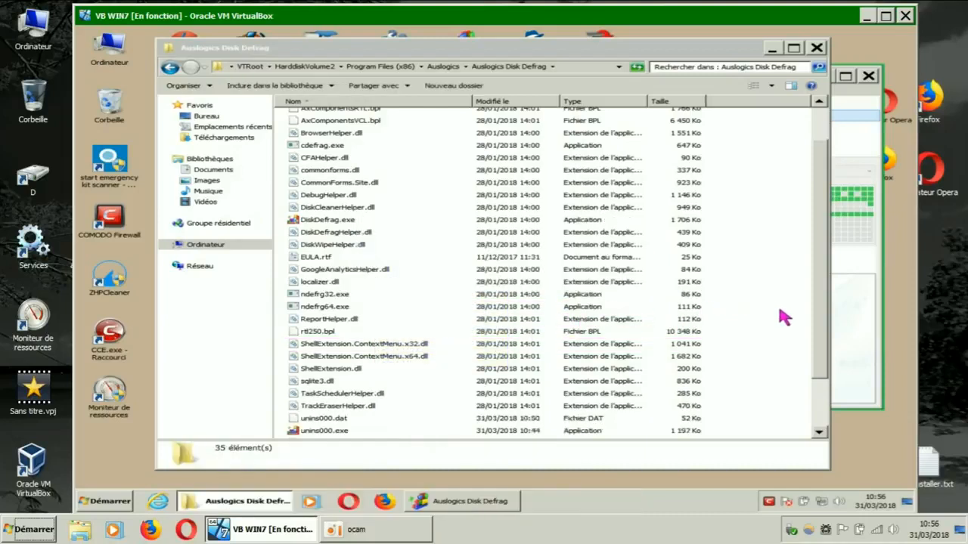
Review the remaining files in the container's Disk Defrag folder and look for SendDebugLog.exe in the Recycle Bin.
drag(819, 329, 820, 387)
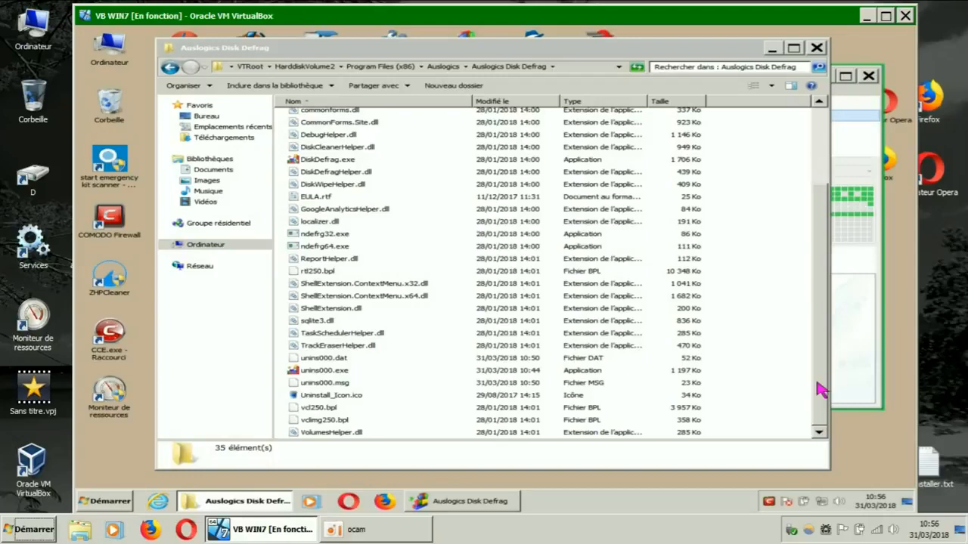
drag(820, 389, 822, 288)
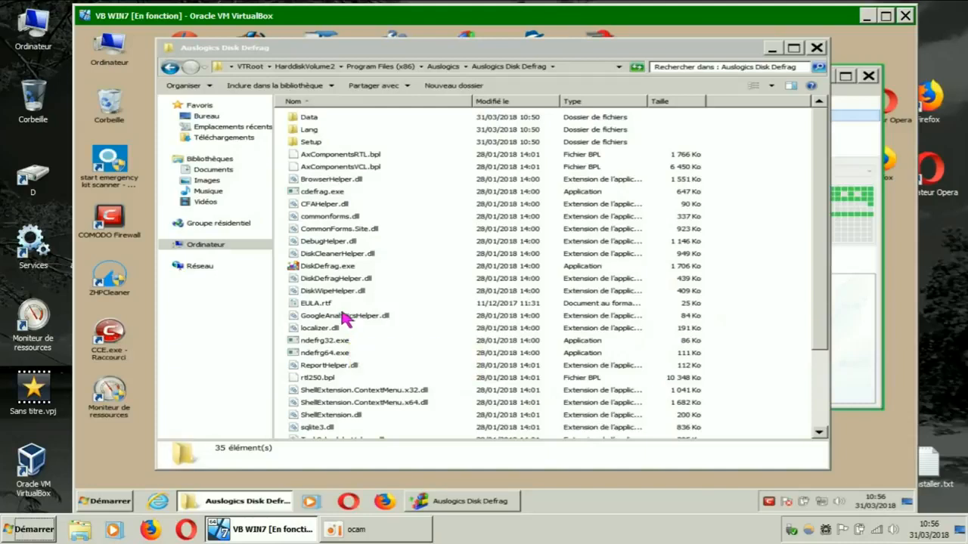
double_click(110, 106)
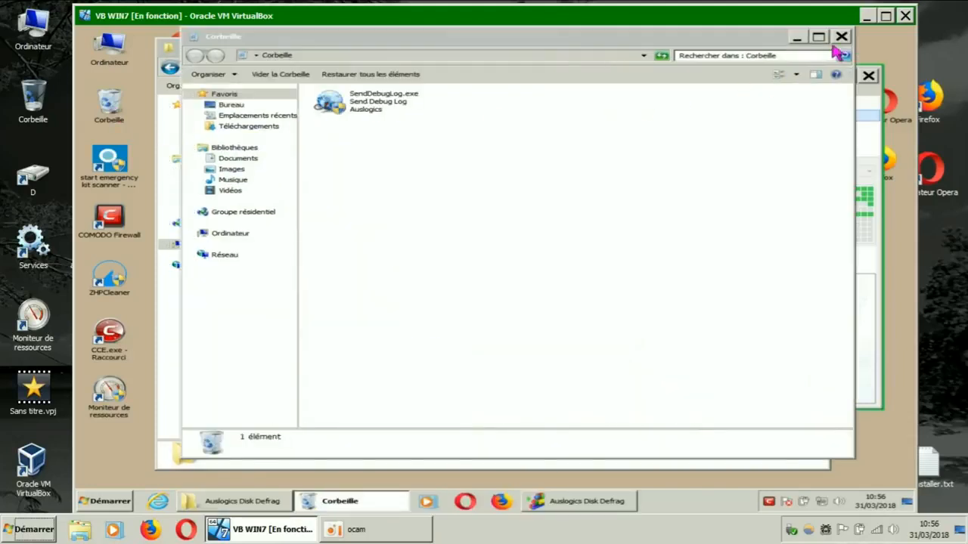
click(842, 38)
Inspect the contents of the Data and Setup subfolders in the container's Disk Defrag folder.
double_click(315, 119)
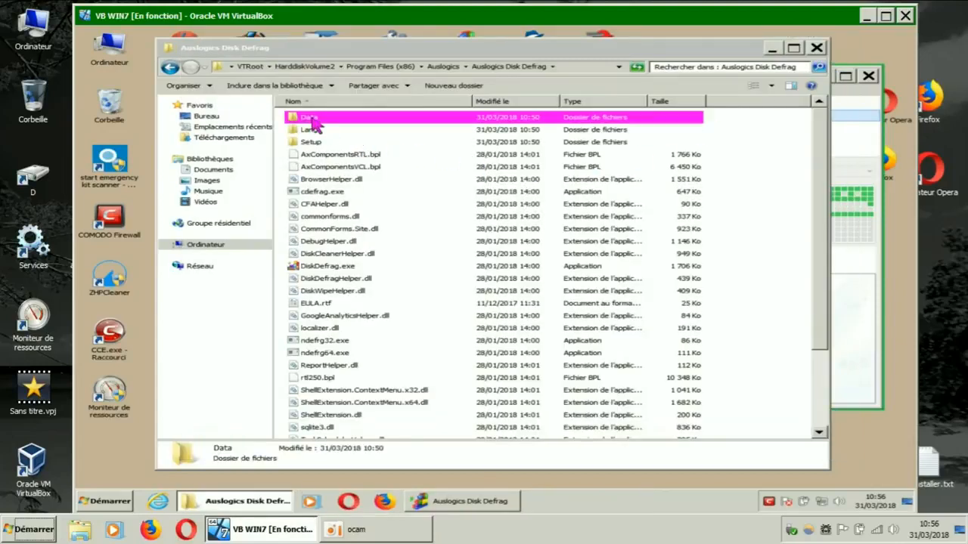
click(170, 68)
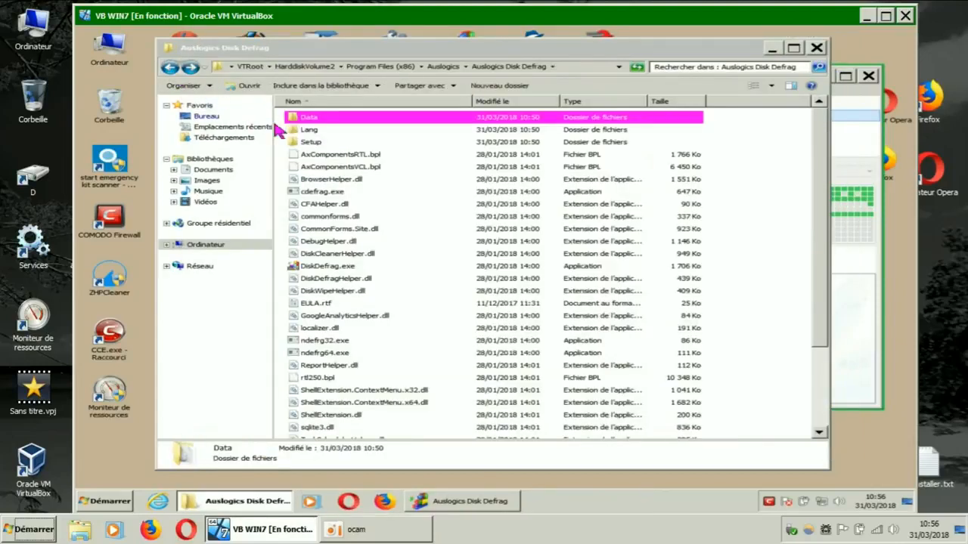
double_click(308, 142)
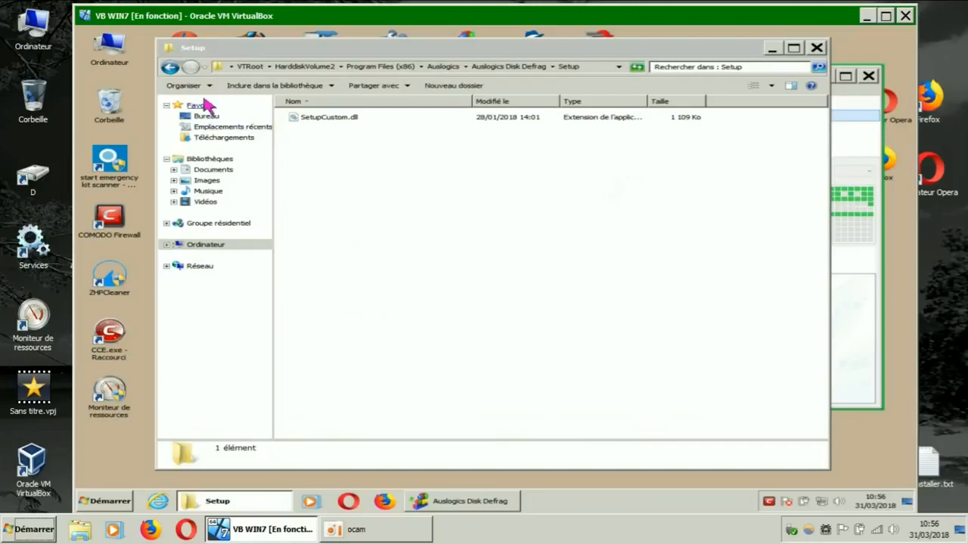
click(170, 68)
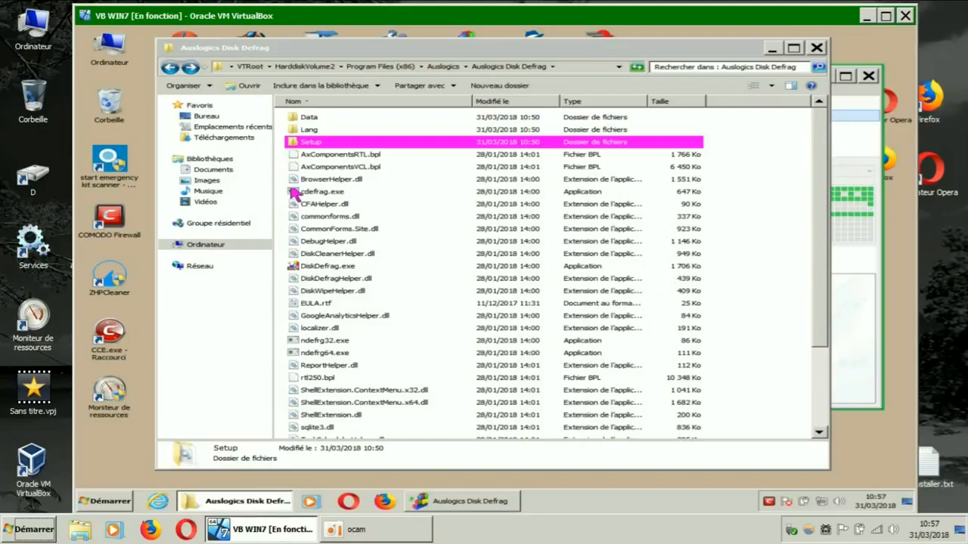
Recheck the Recycle Bin's contents and look through the container folder's complete file list.
double_click(114, 114)
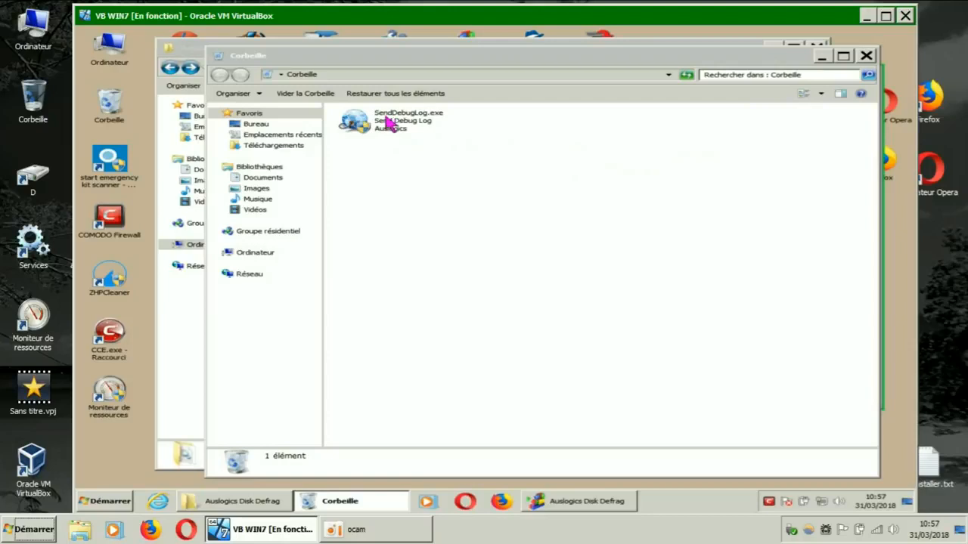
click(865, 56)
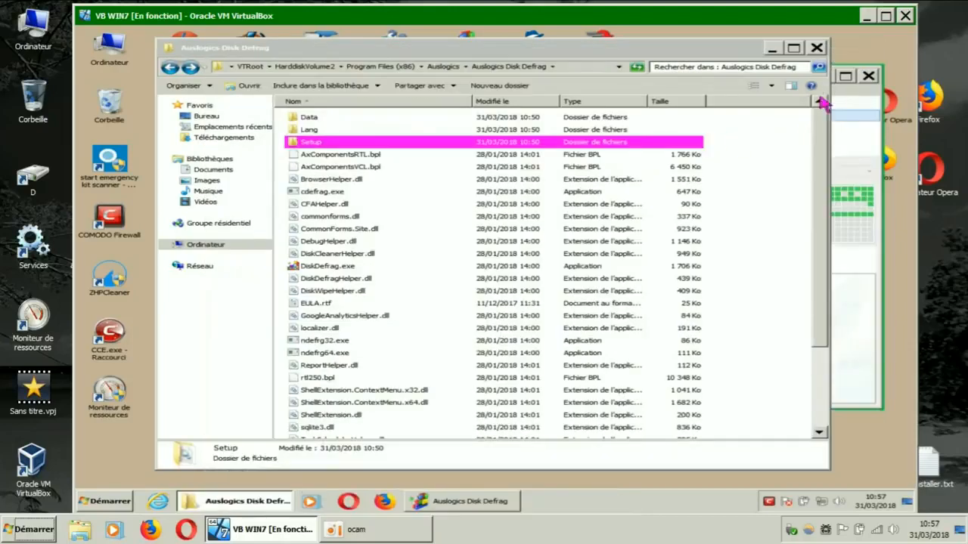
drag(824, 254, 827, 337)
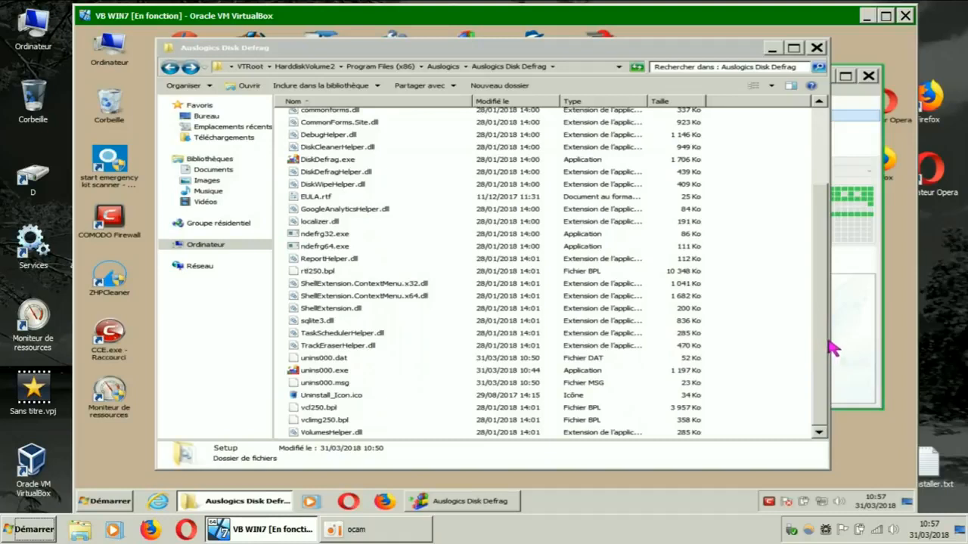
drag(827, 328, 823, 248)
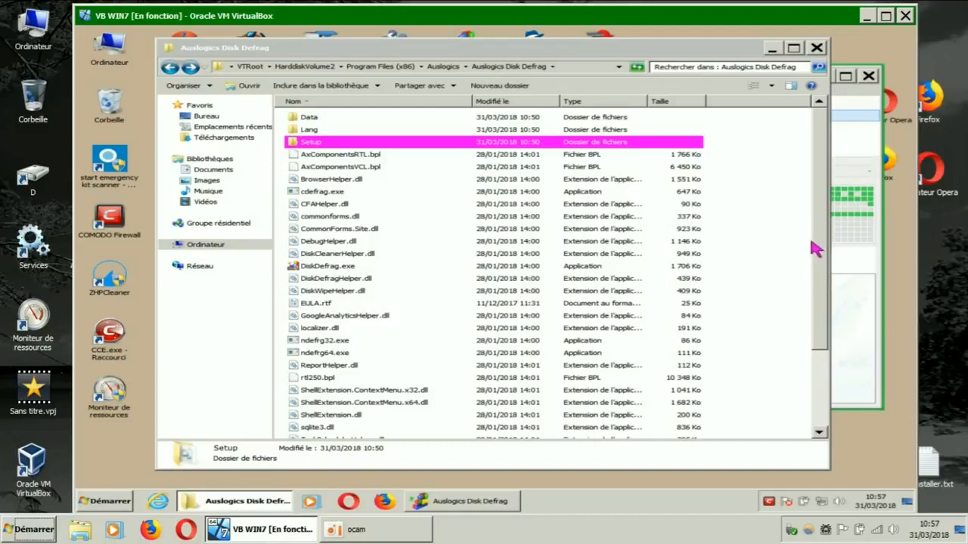
Empty the Recycle Bin, confirming the permanent deletion of SendDebugLog.exe.
right_click(111, 108)
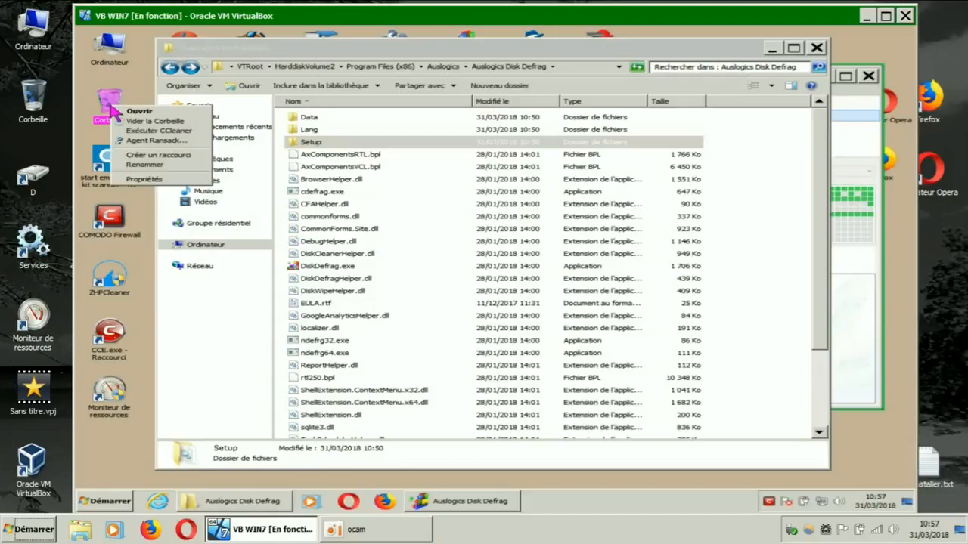
click(147, 121)
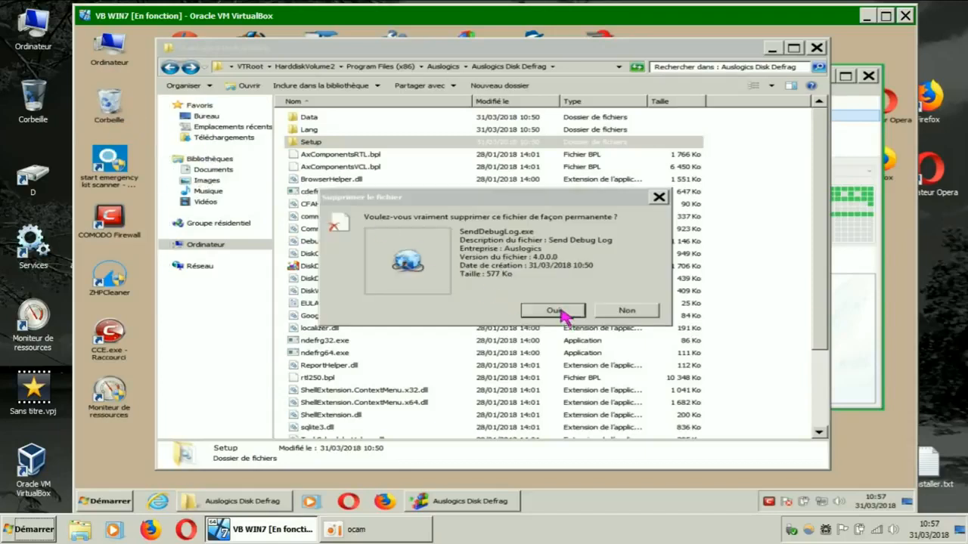
click(560, 311)
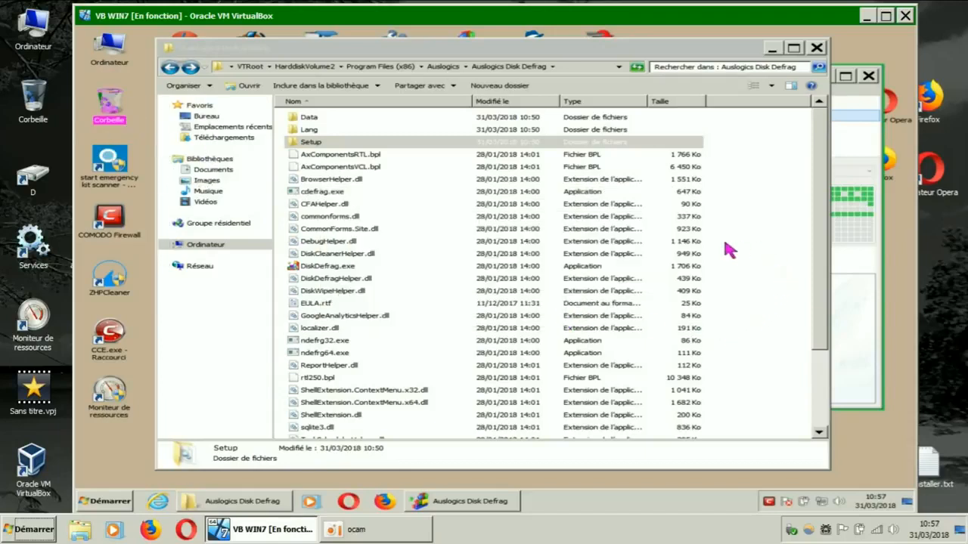
Select cdefrag.exe and DiskDefrag.exe in turn to view their file details in the container folder.
click(339, 195)
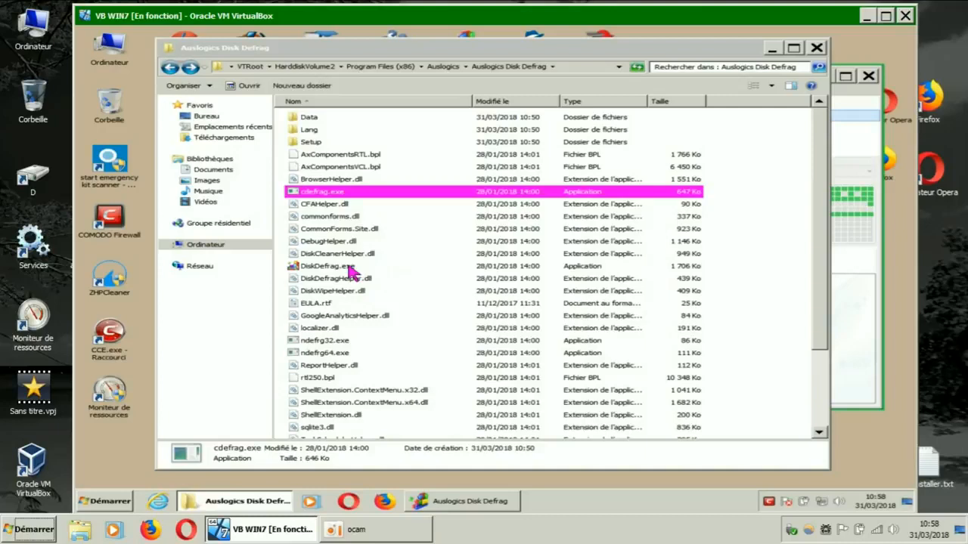
click(350, 268)
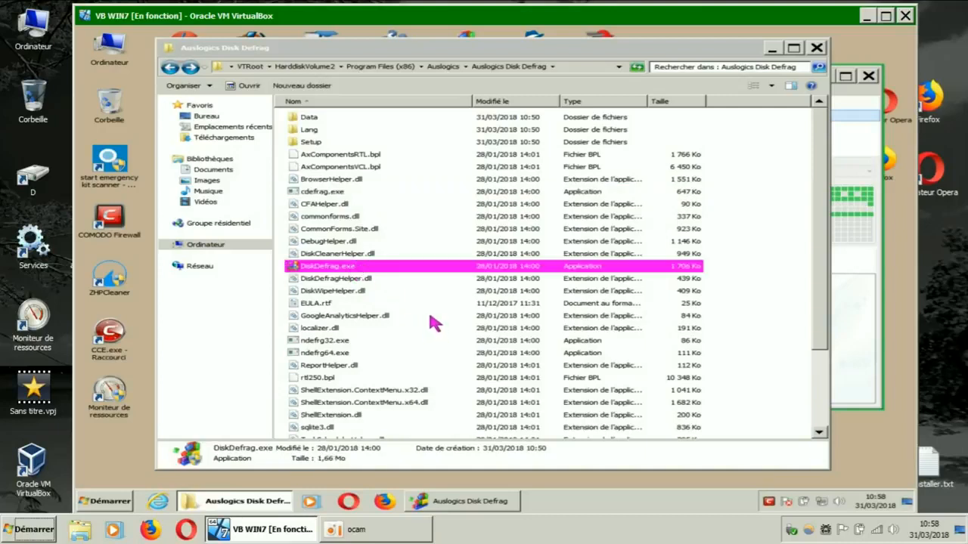
Select ndefrg32.exe, ndefrg64.exe and unins000.exe in turn to view their file details in the container's Disk Defrag folder.
click(334, 343)
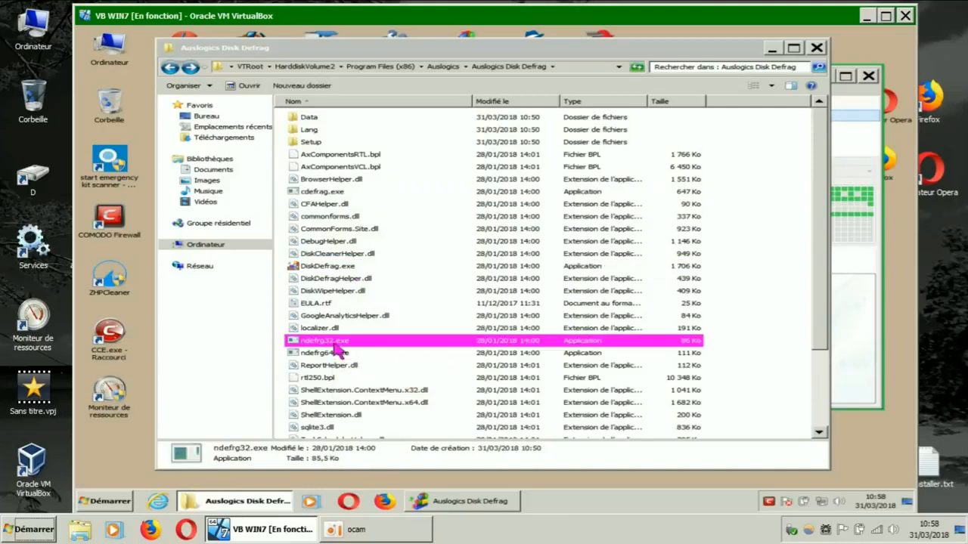
click(335, 354)
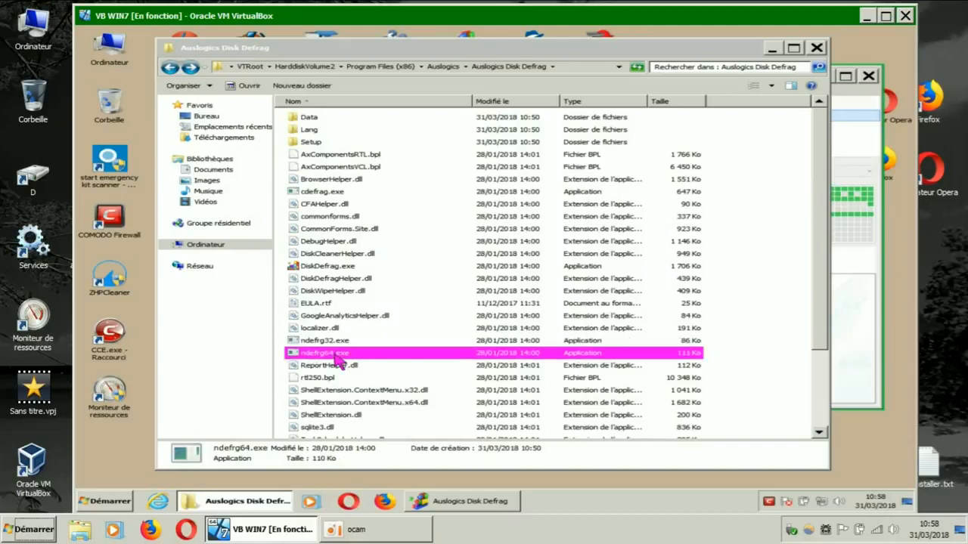
drag(818, 340, 818, 431)
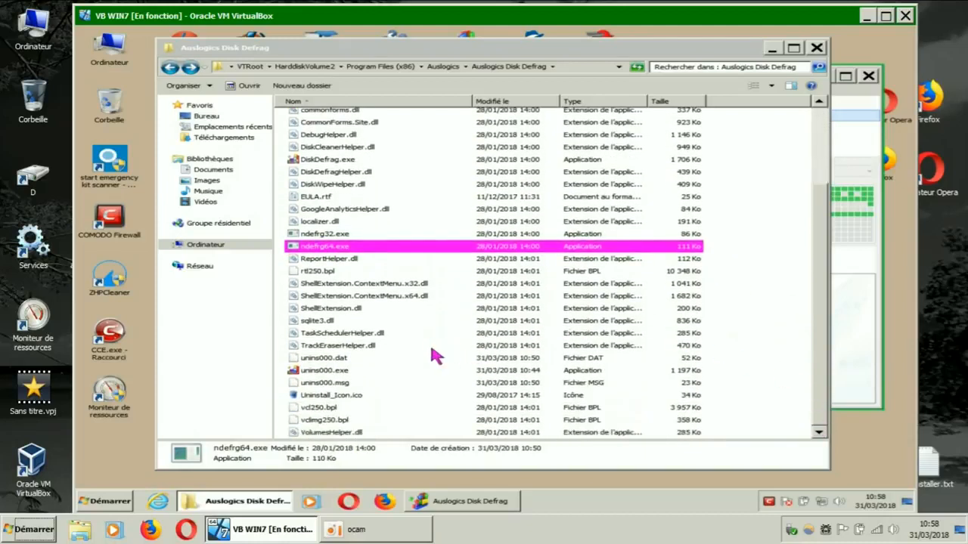
click(331, 372)
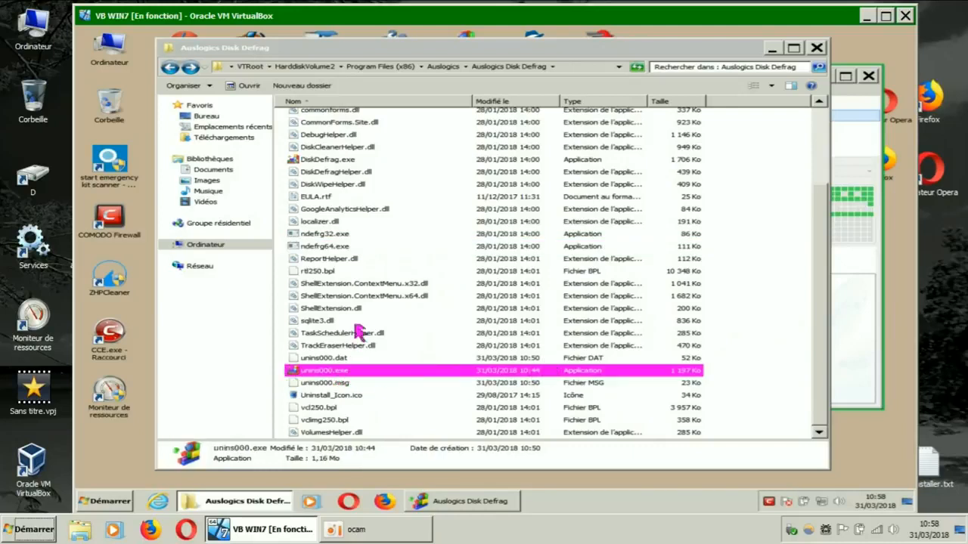
Go back over the executables ndefrg64.exe, ndefrg32.exe, DiskDefrag.exe and cdefrag.exe, viewing each one's file details.
click(333, 247)
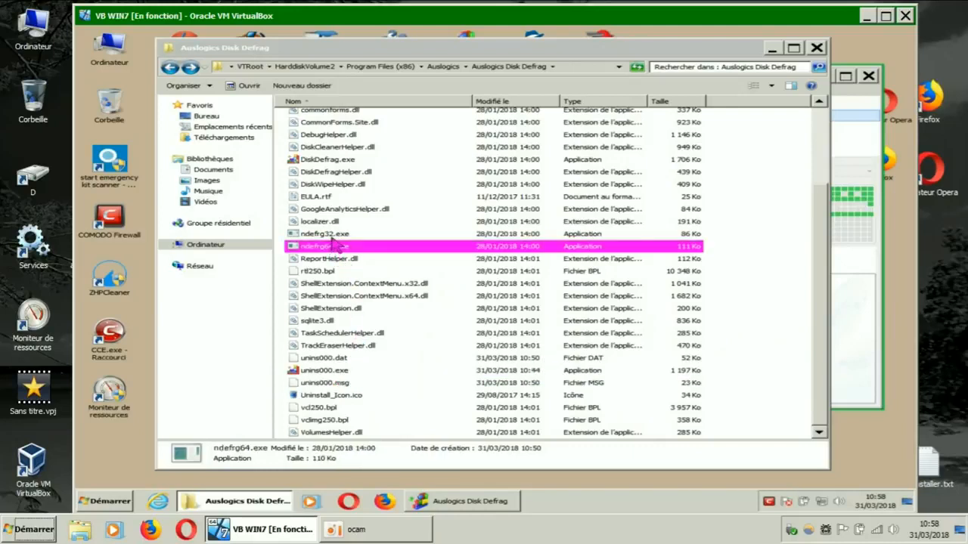
click(334, 237)
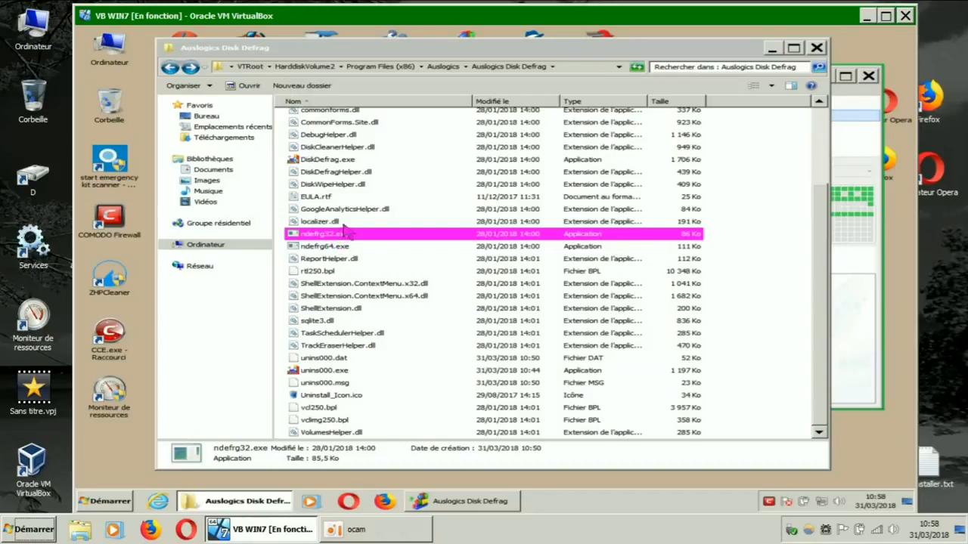
click(344, 161)
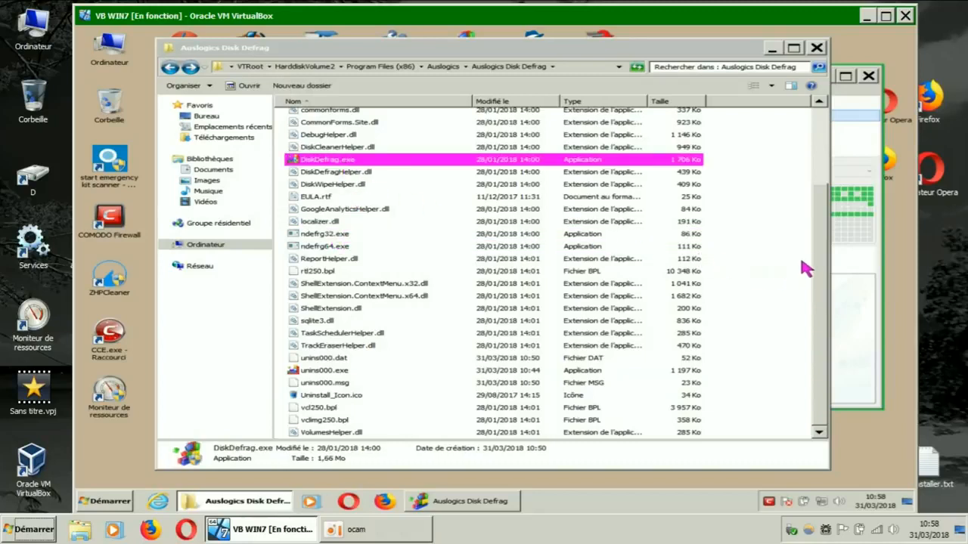
drag(821, 264, 823, 174)
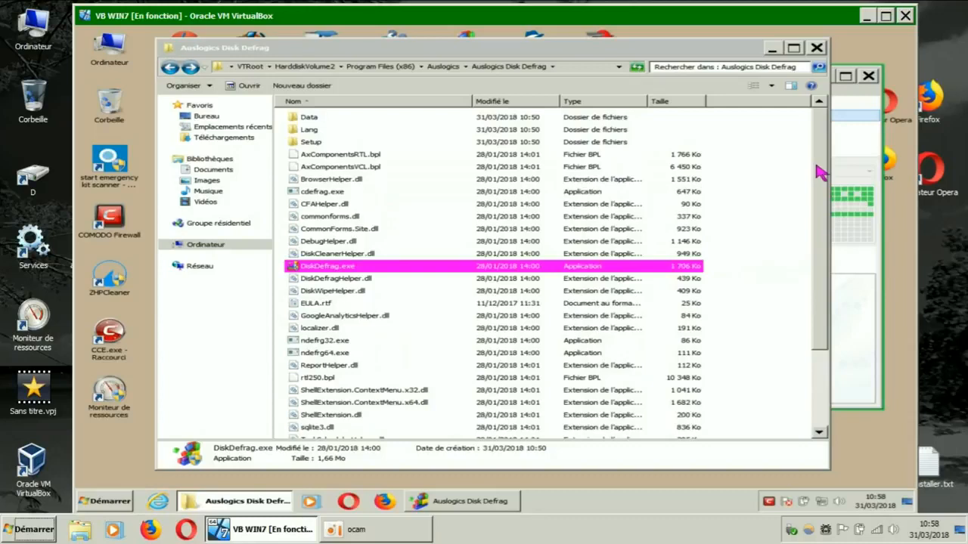
click(343, 193)
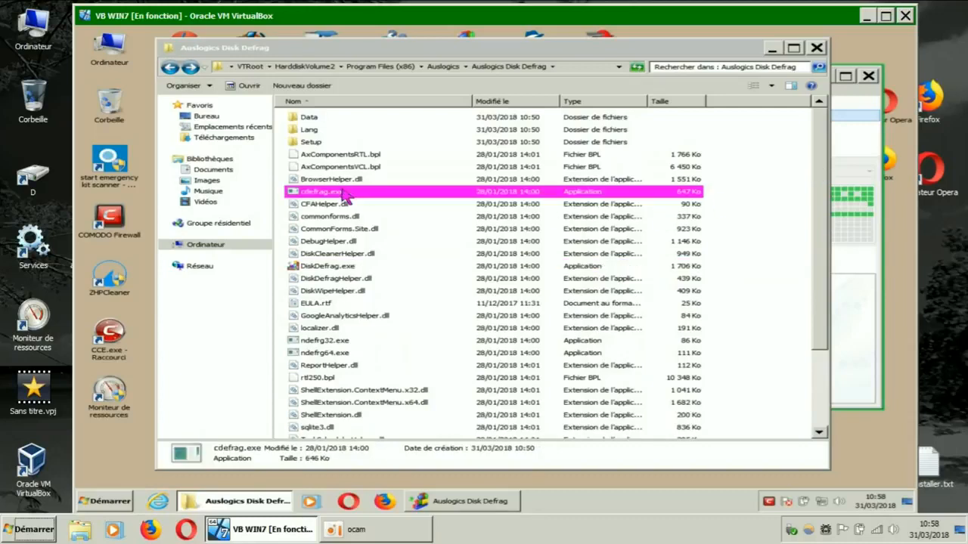
Recheck the contents of the Setup and Data subfolders, return to the Disk Defrag folder and close its window.
click(315, 143)
double_click(314, 144)
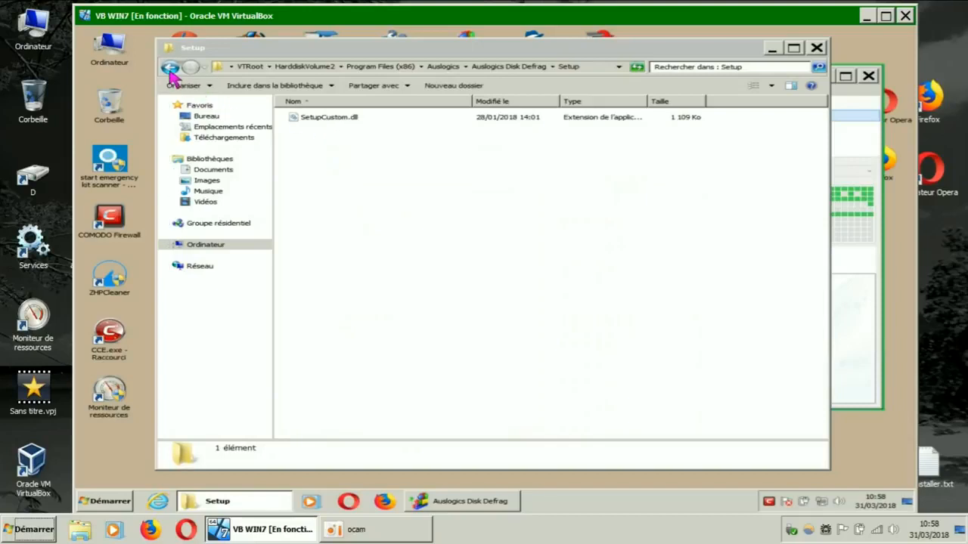
click(170, 68)
double_click(300, 118)
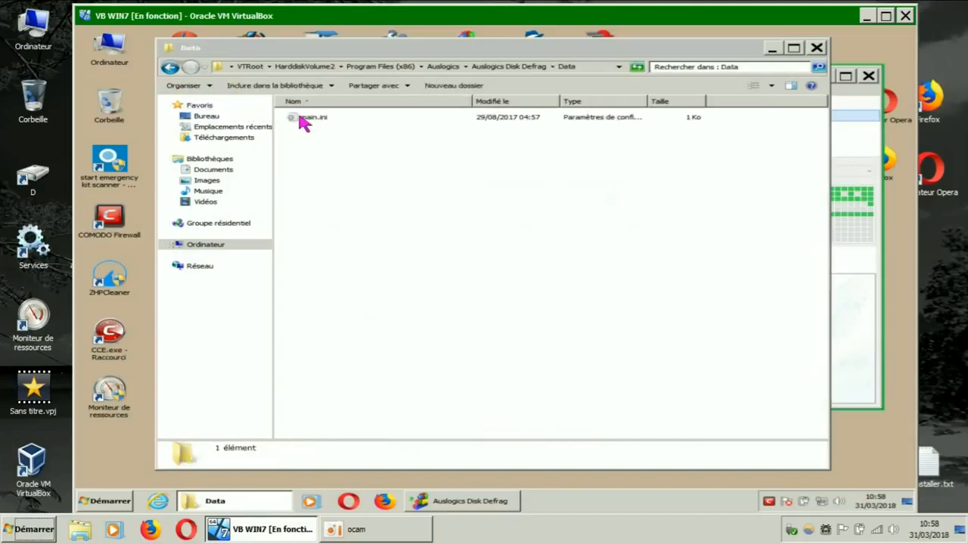
click(171, 68)
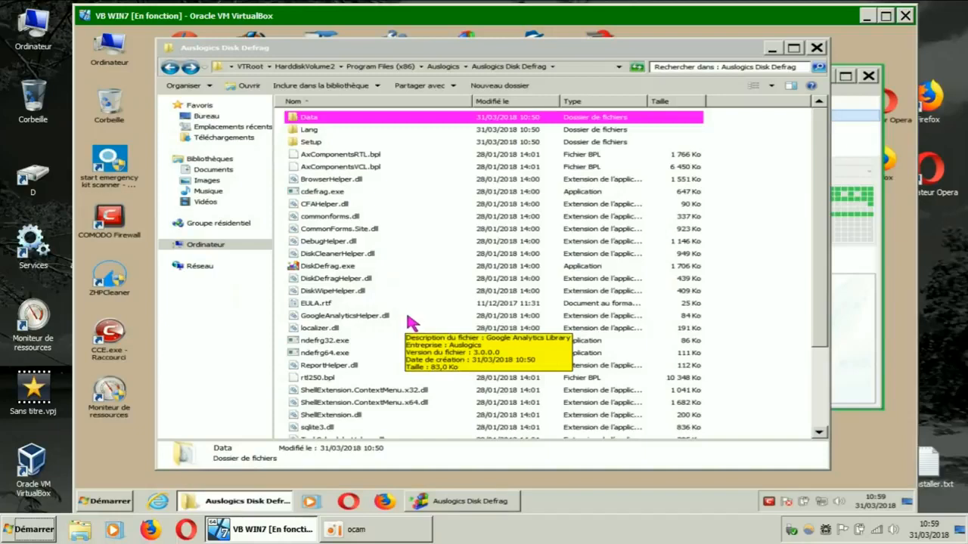
click(816, 48)
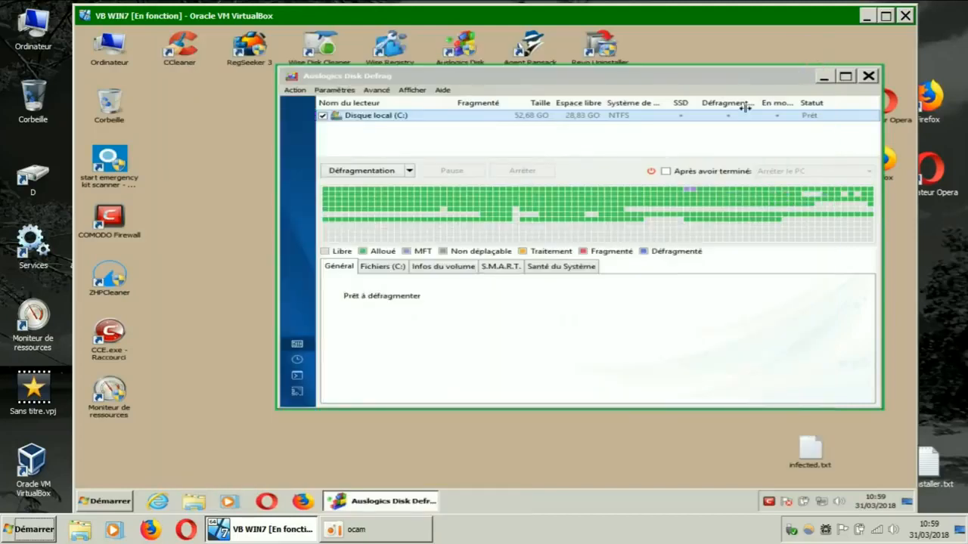